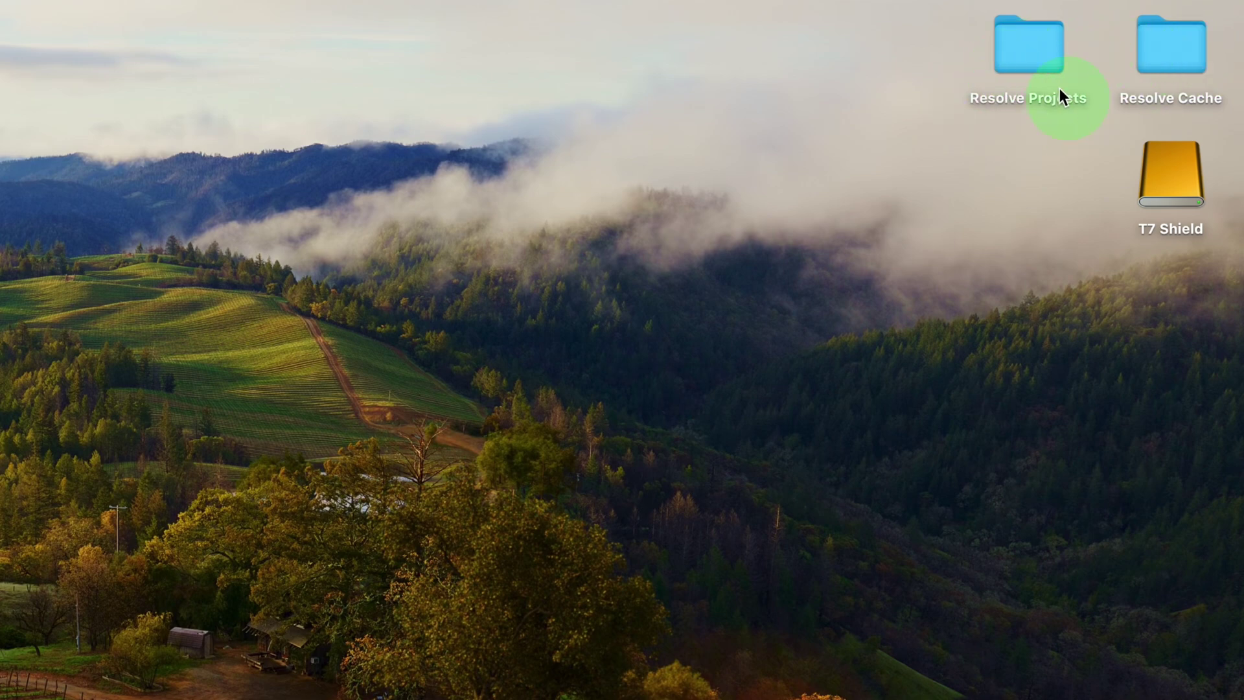
Step: Check the Resolve Projects, Resolve Cache and T7 Shield Test Media folders in Finder
double_click(1041, 45)
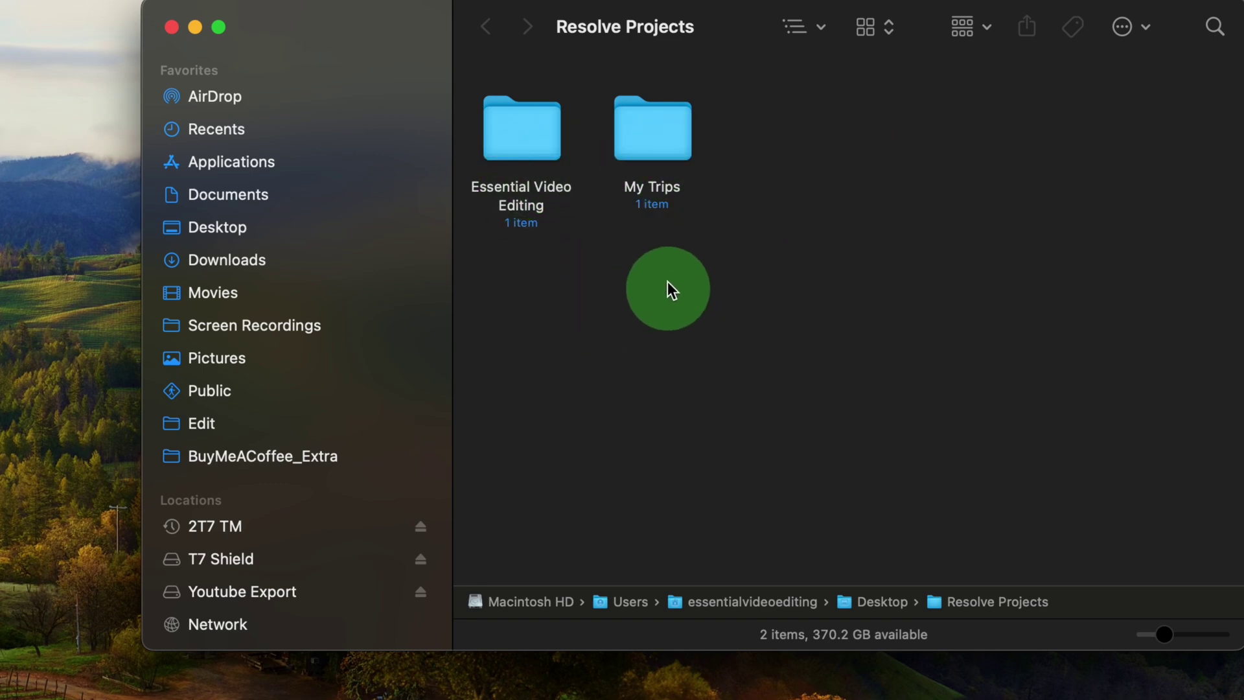
left_click(173, 28)
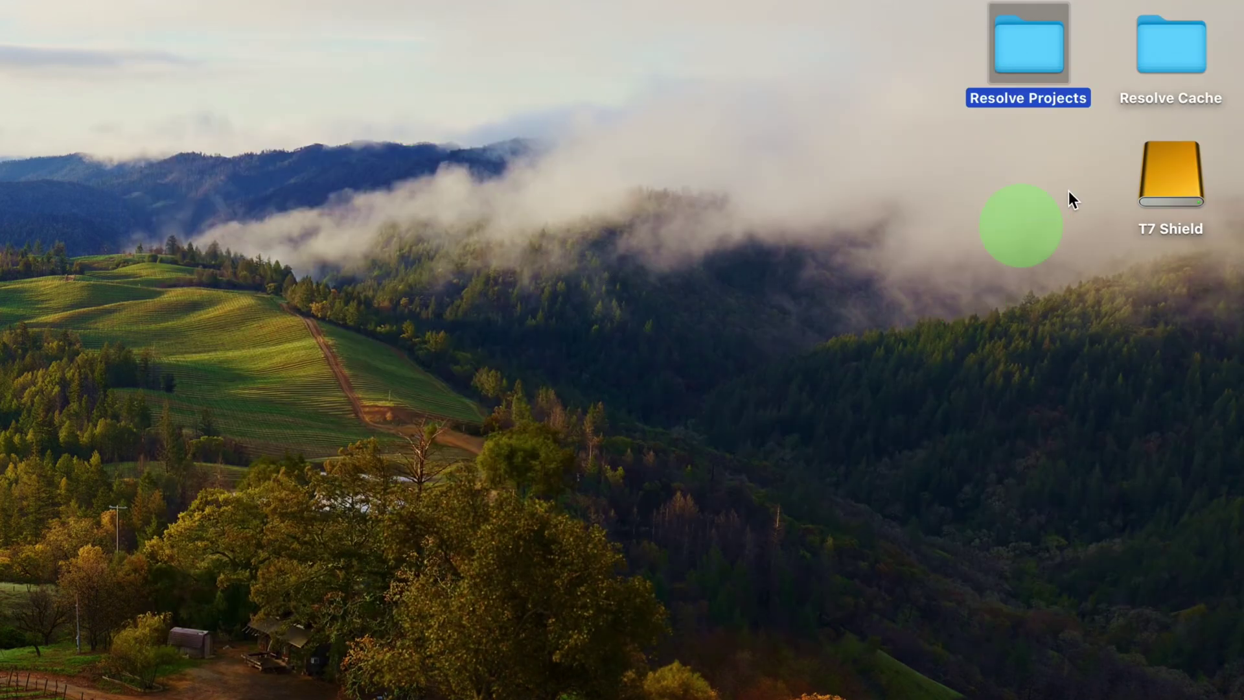
double_click(1172, 60)
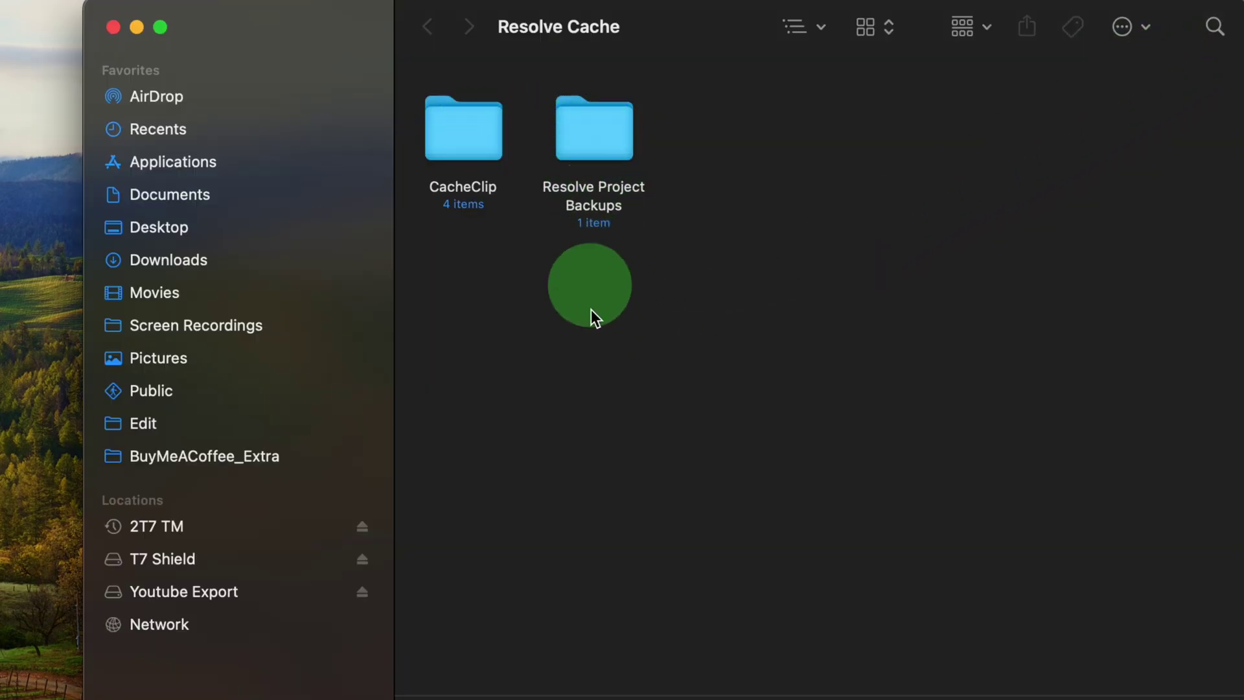
left_click(112, 26)
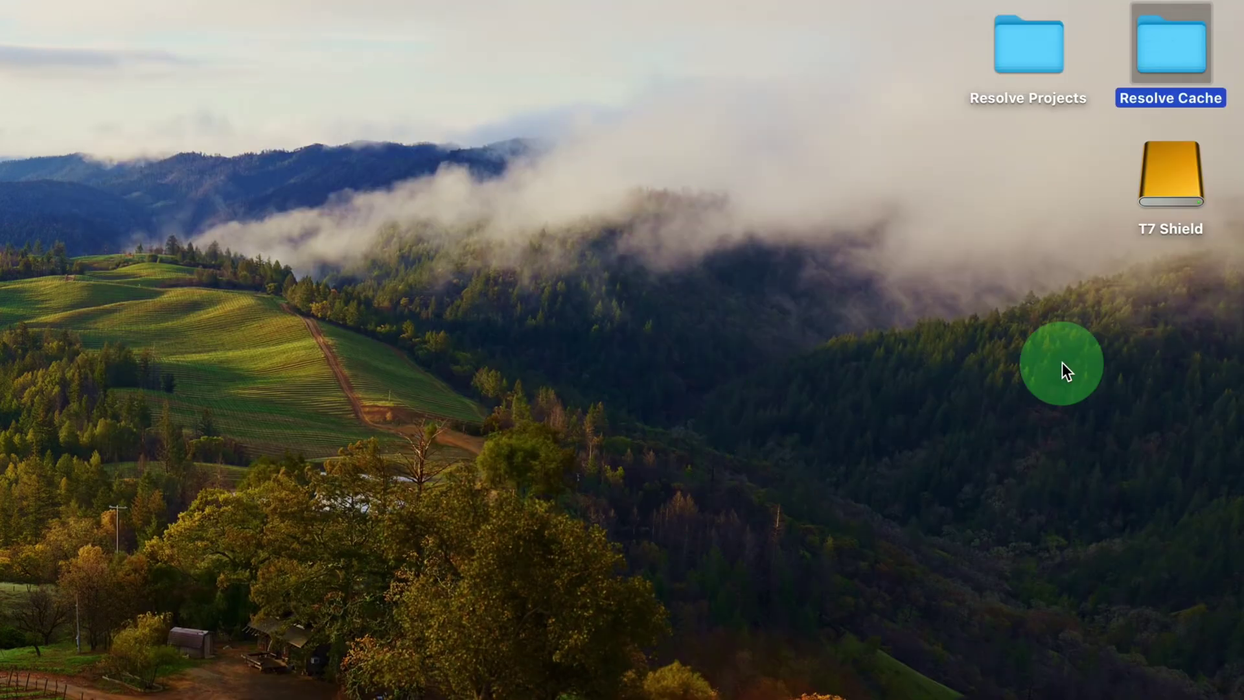
double_click(1165, 191)
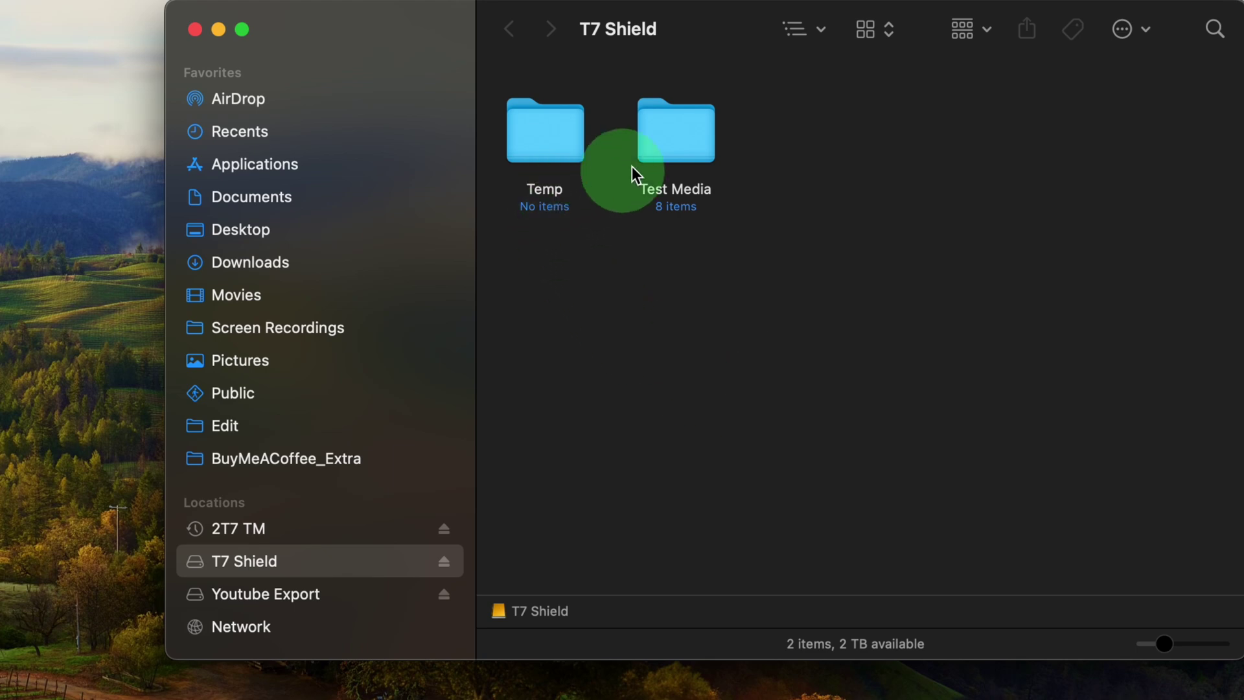
double_click(680, 138)
mouse_move(543, 111)
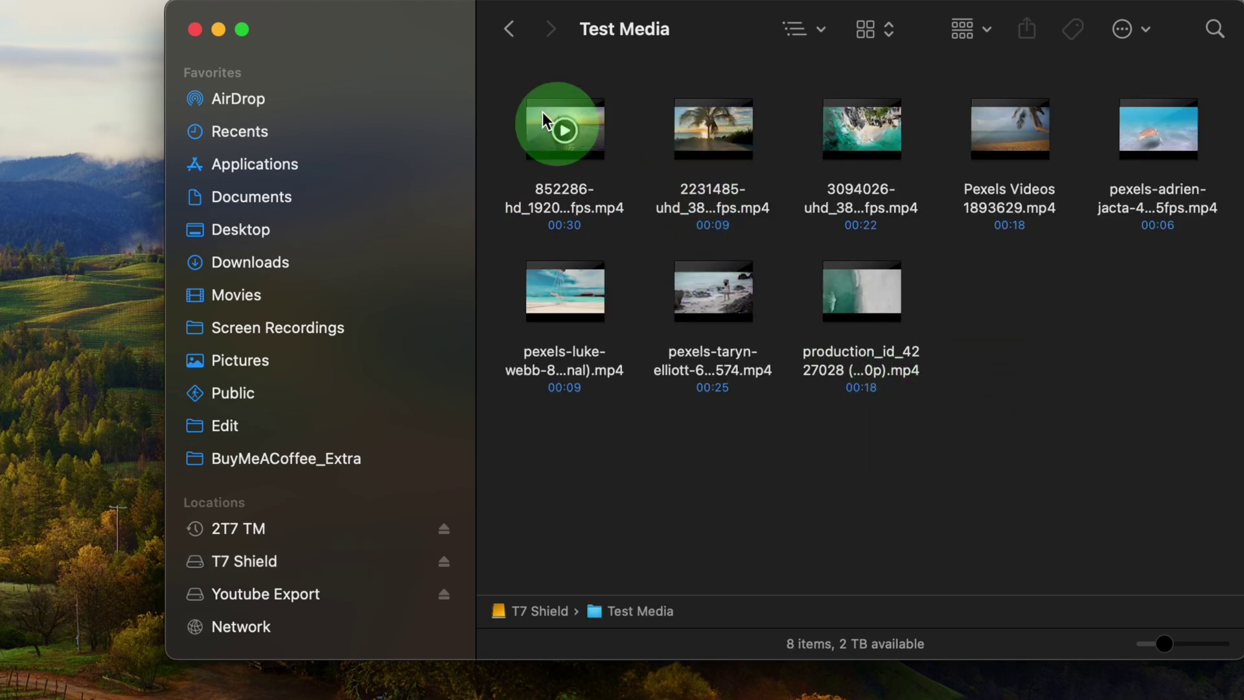
left_click(509, 33)
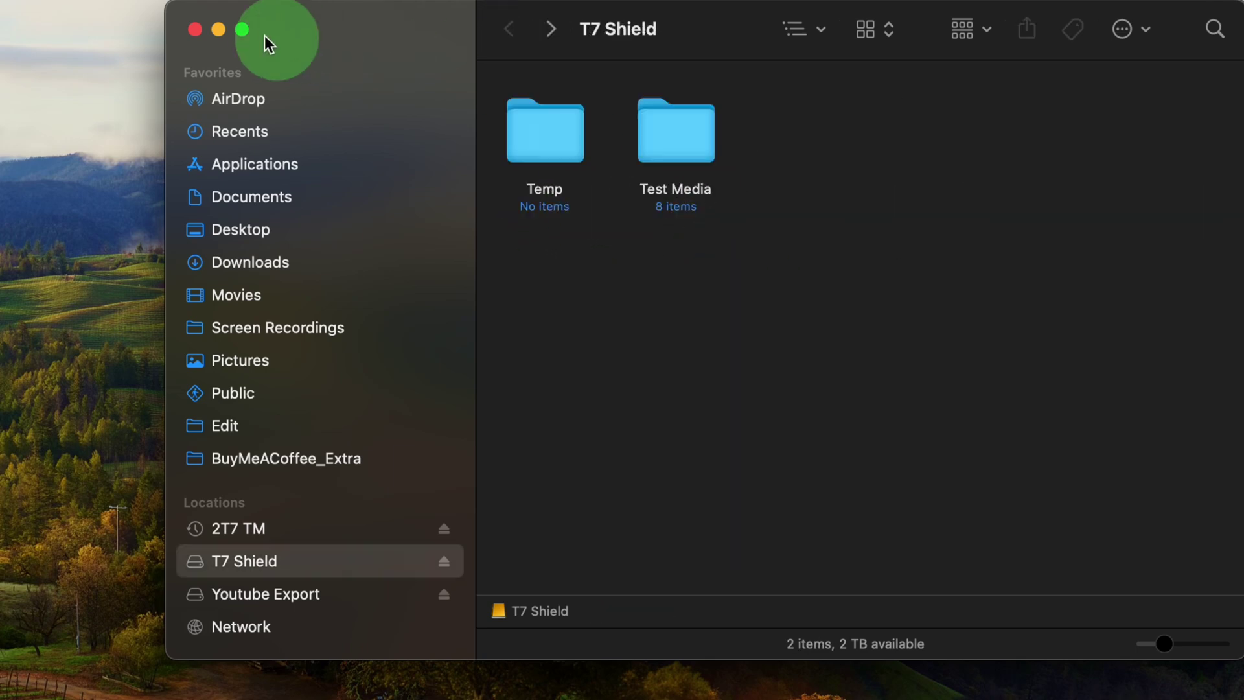
left_click(194, 30)
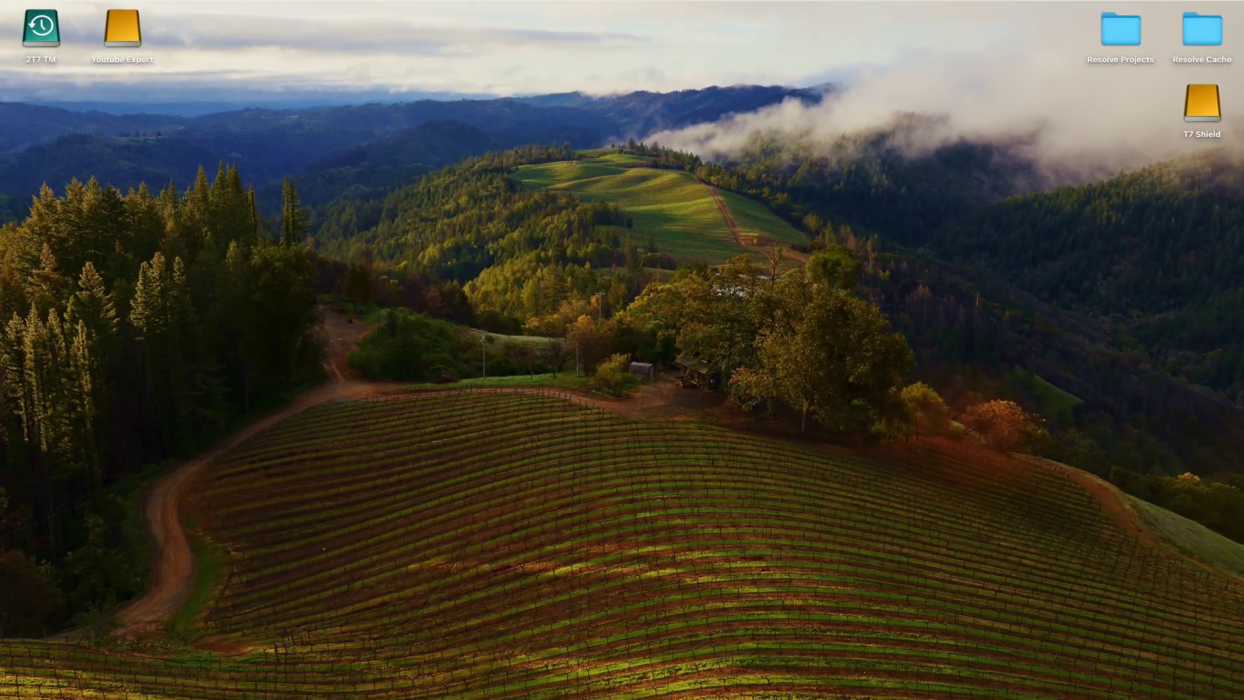
Step: Launch Resolve and add a My Test project library in a new Desktop/Resolve Projects/My Test folder
left_click(19, 250)
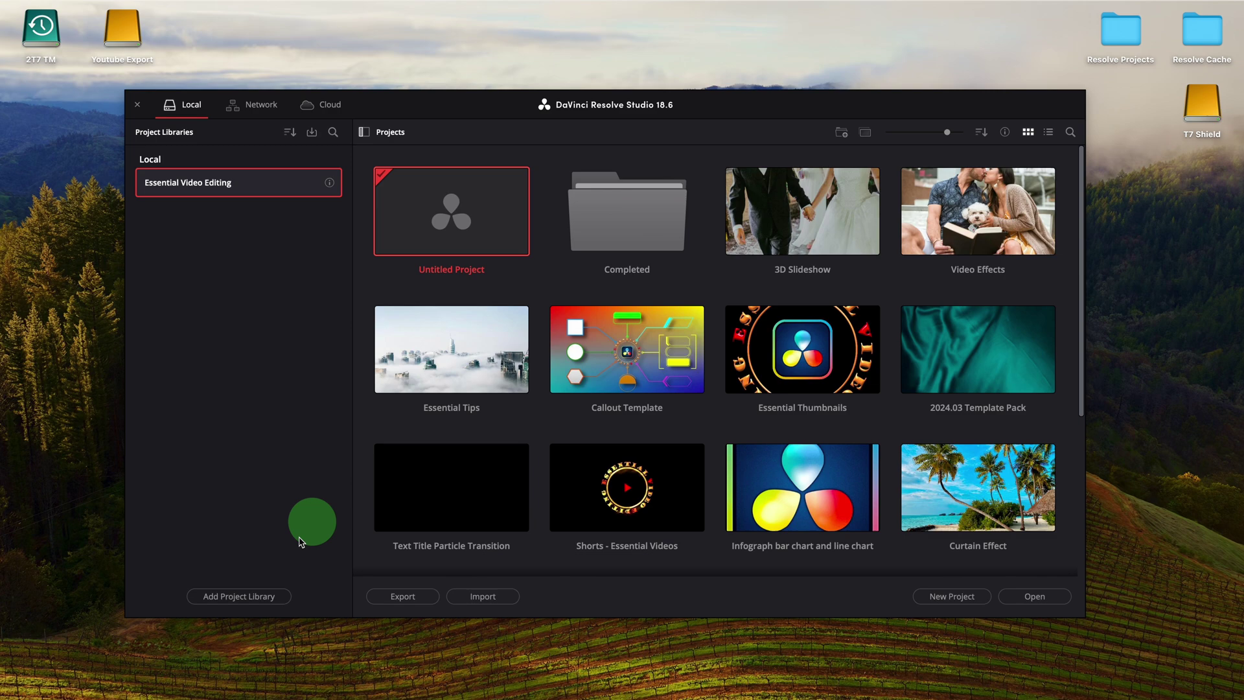
left_click(263, 593)
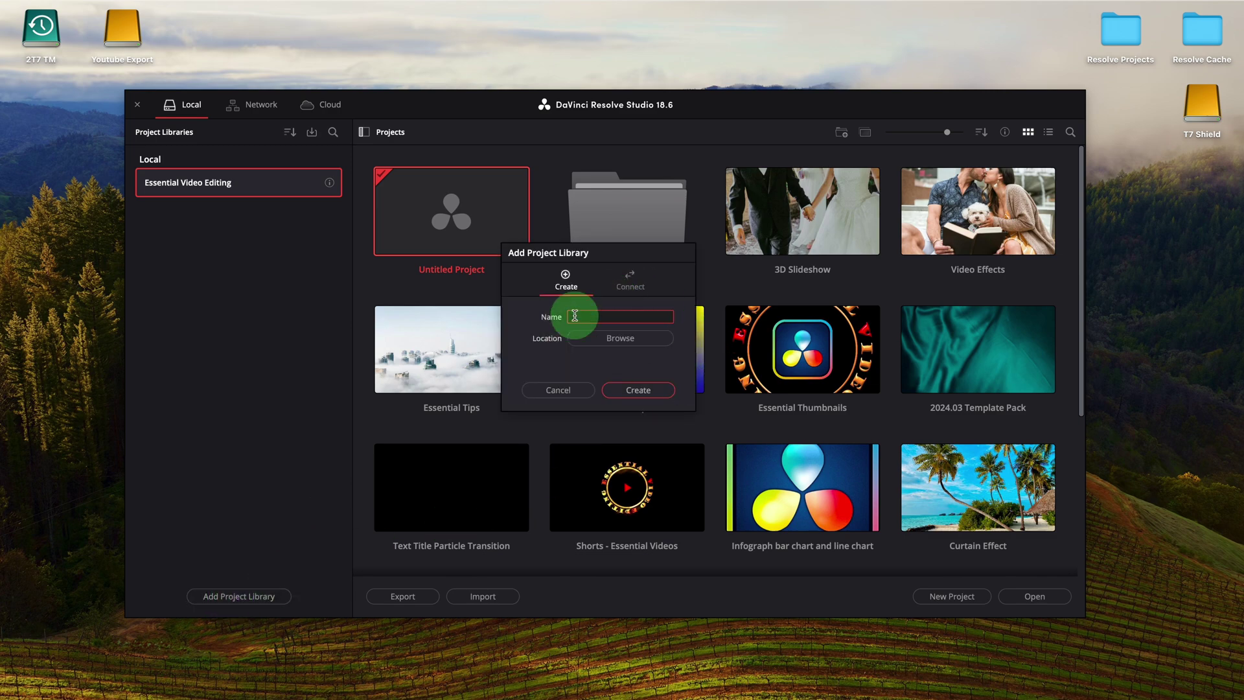
left_click(615, 338)
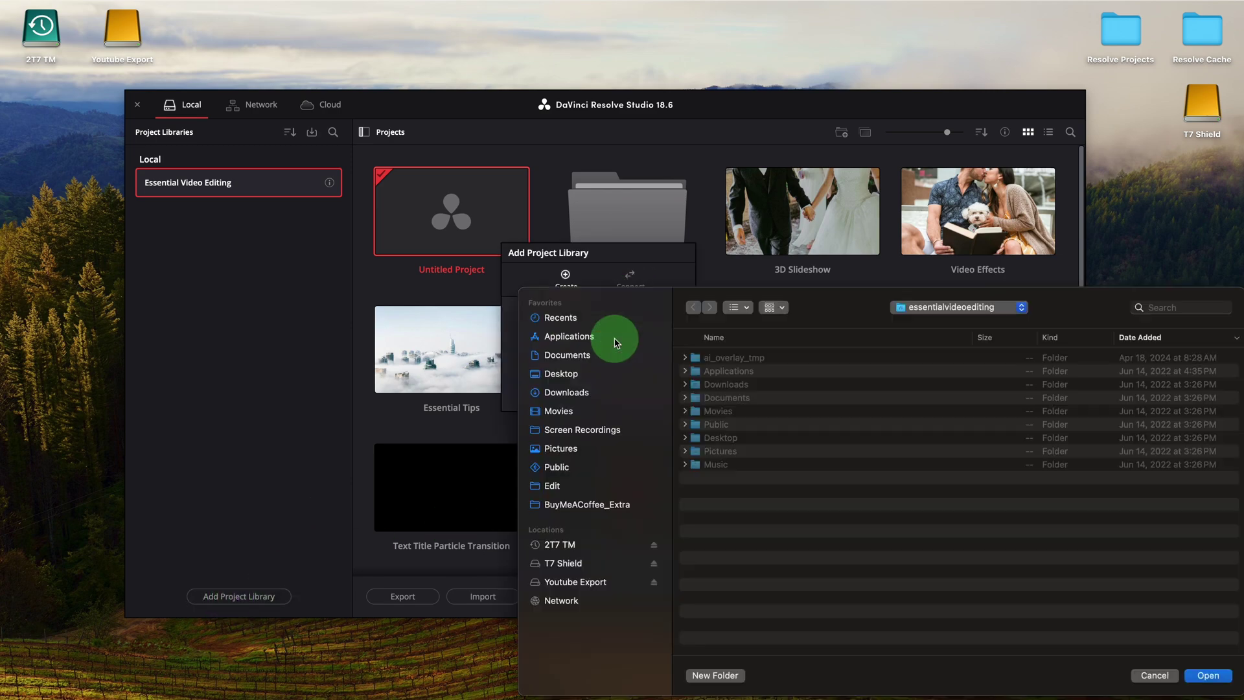
left_click(555, 374)
double_click(737, 359)
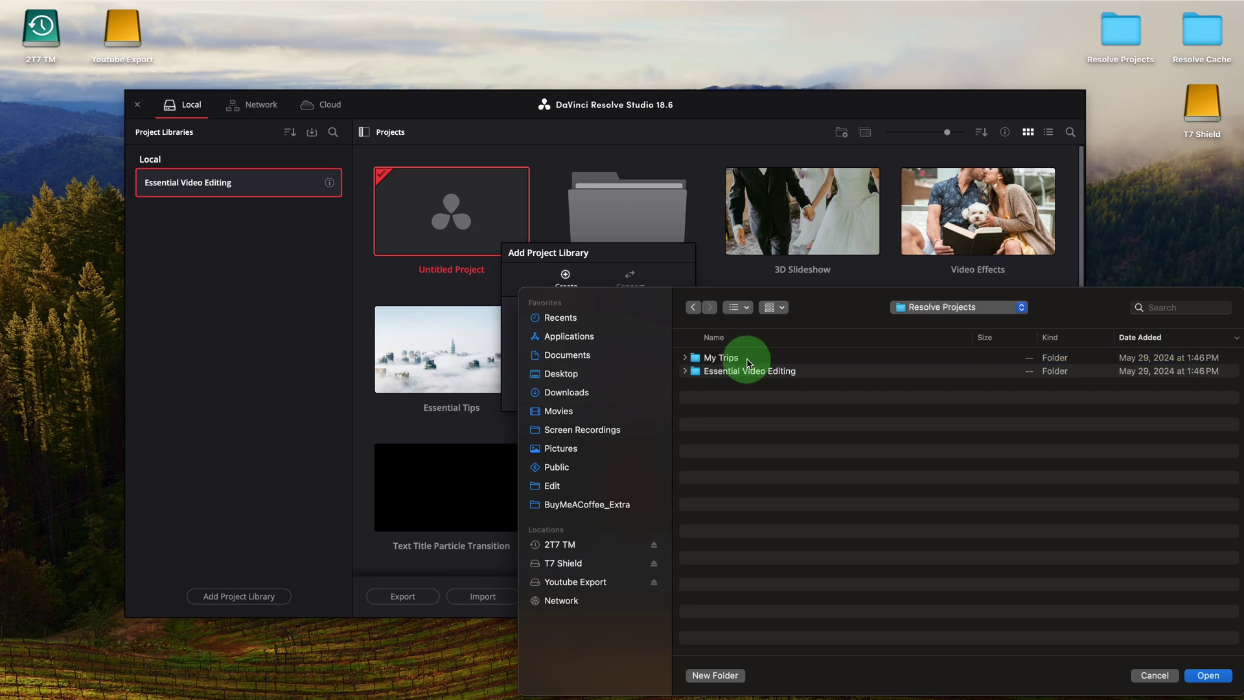
left_click(720, 675)
left_click(975, 501)
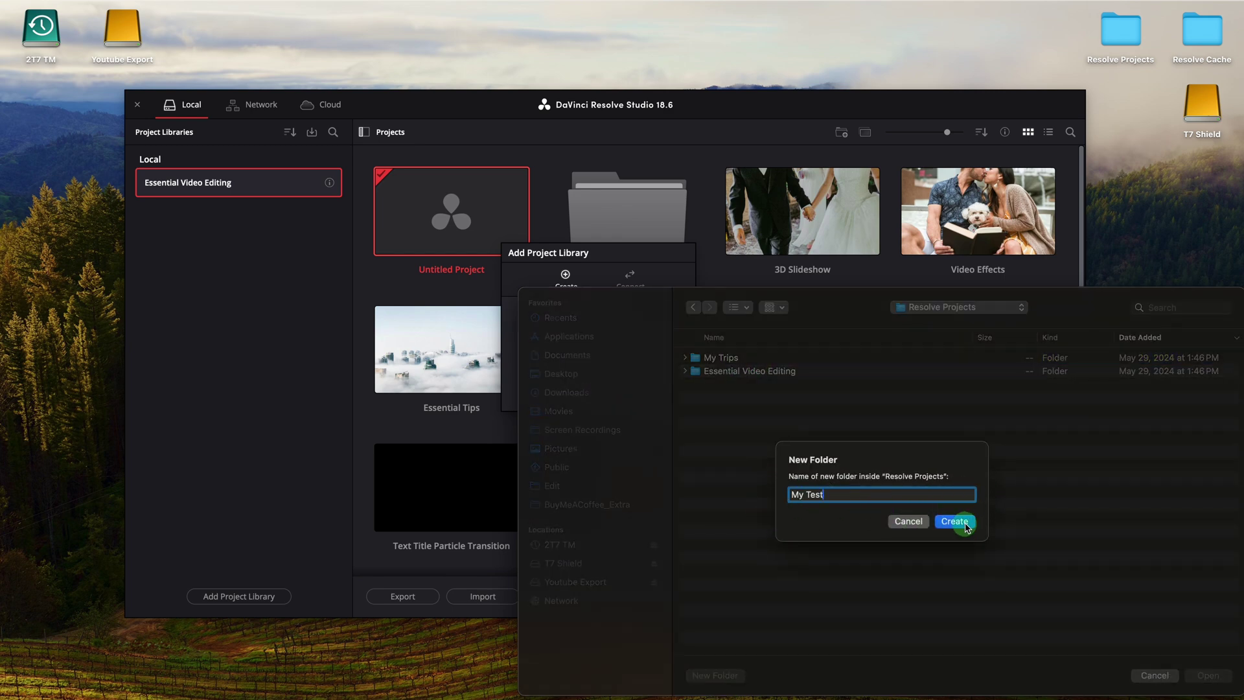
left_click(955, 521)
left_click(1210, 676)
left_click(631, 317)
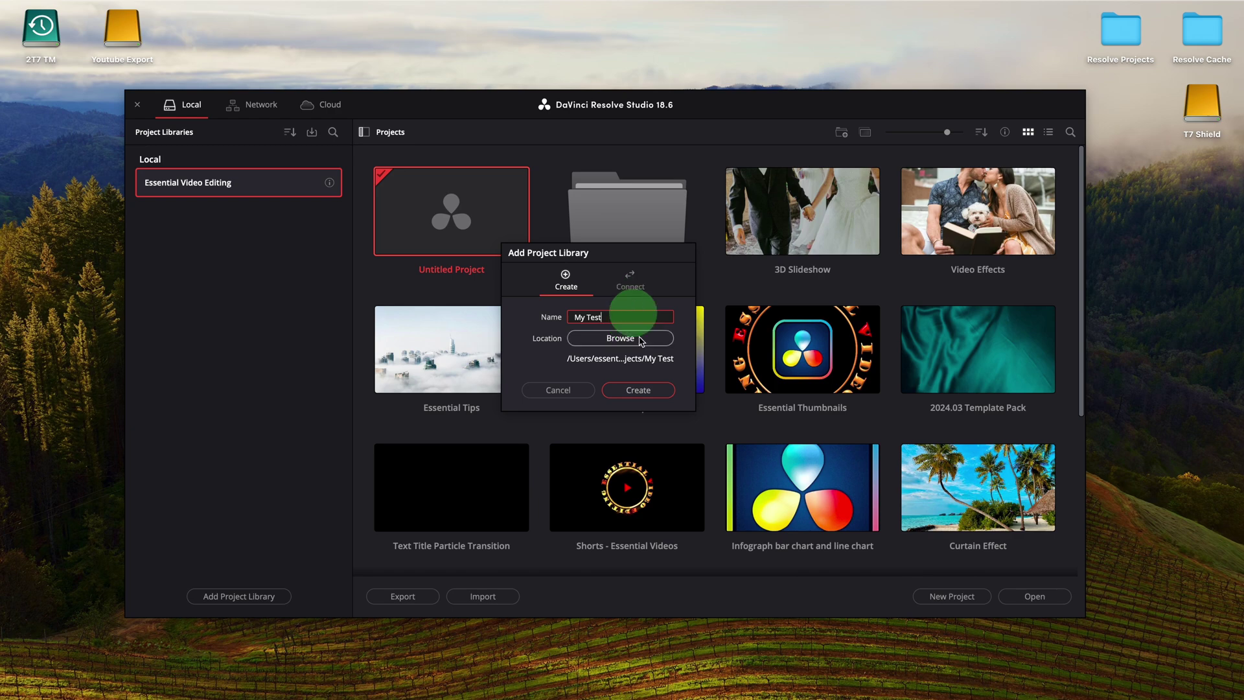
left_click(638, 390)
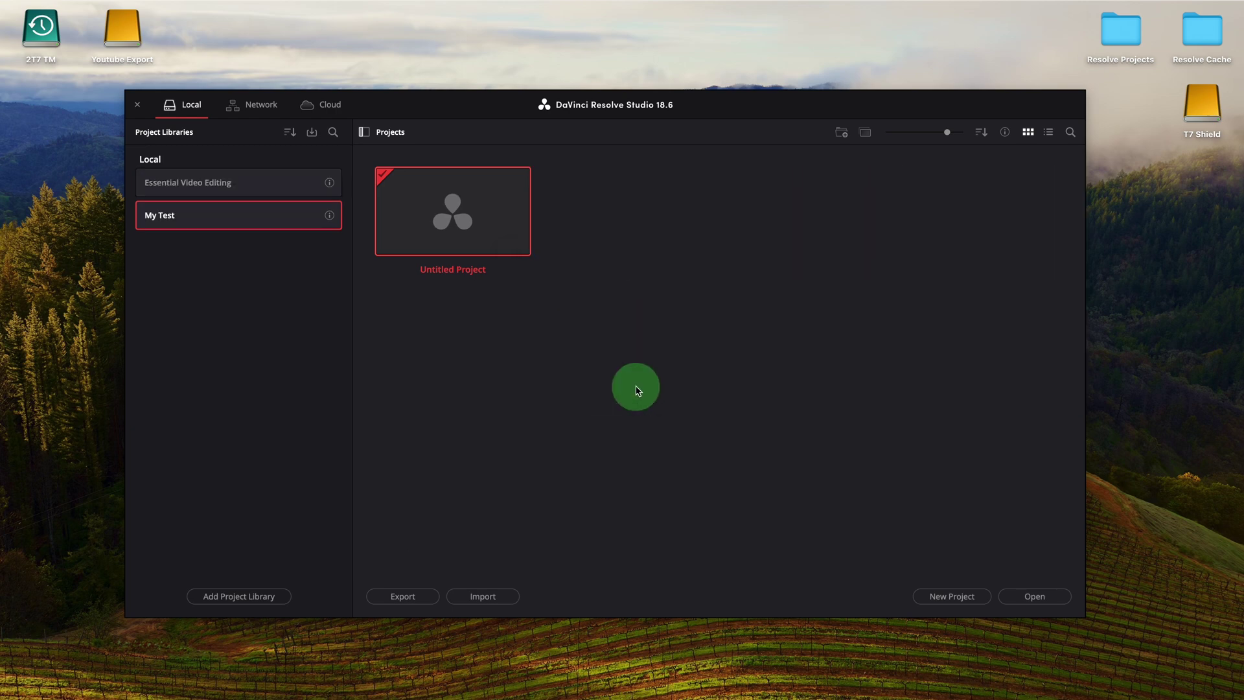
Step: Create a new project named Test in the My Test library
left_click(951, 596)
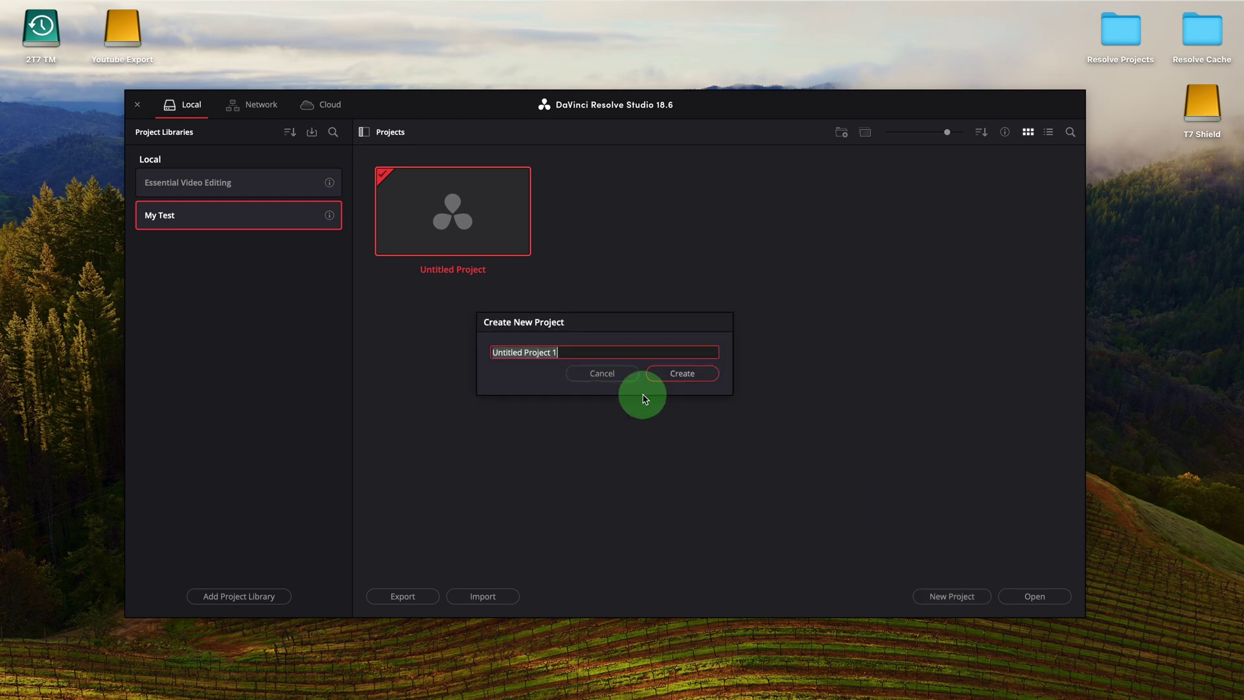
type("Test")
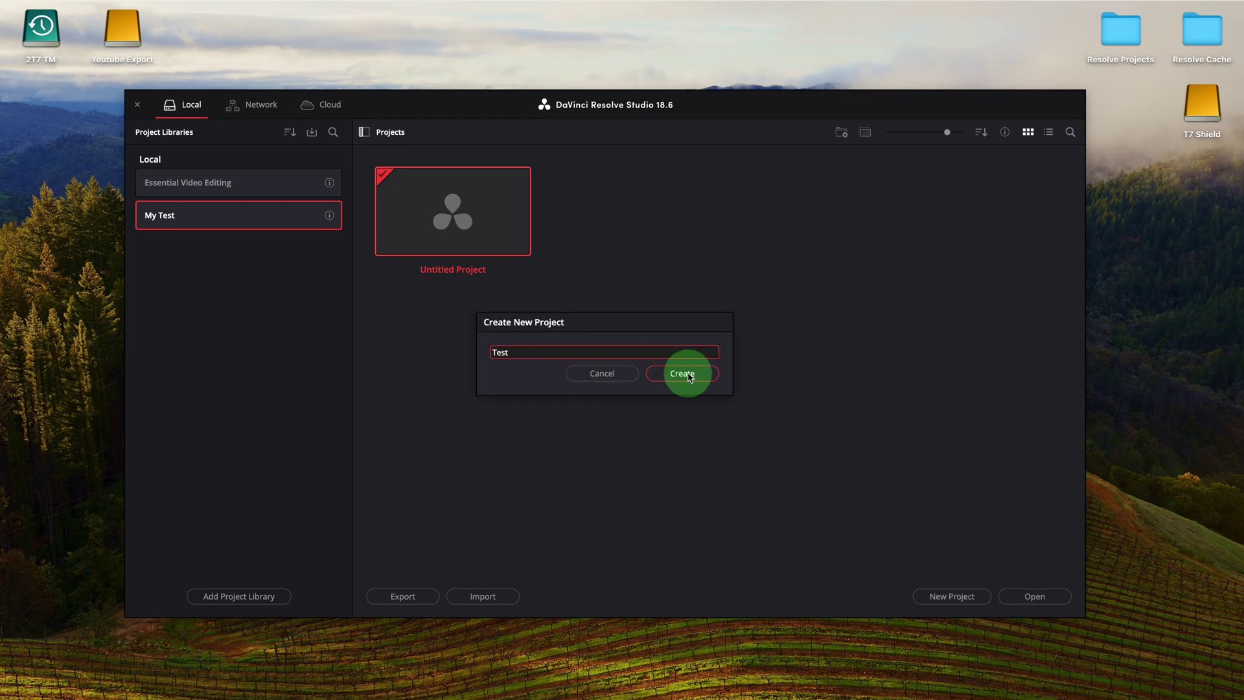
left_click(682, 373)
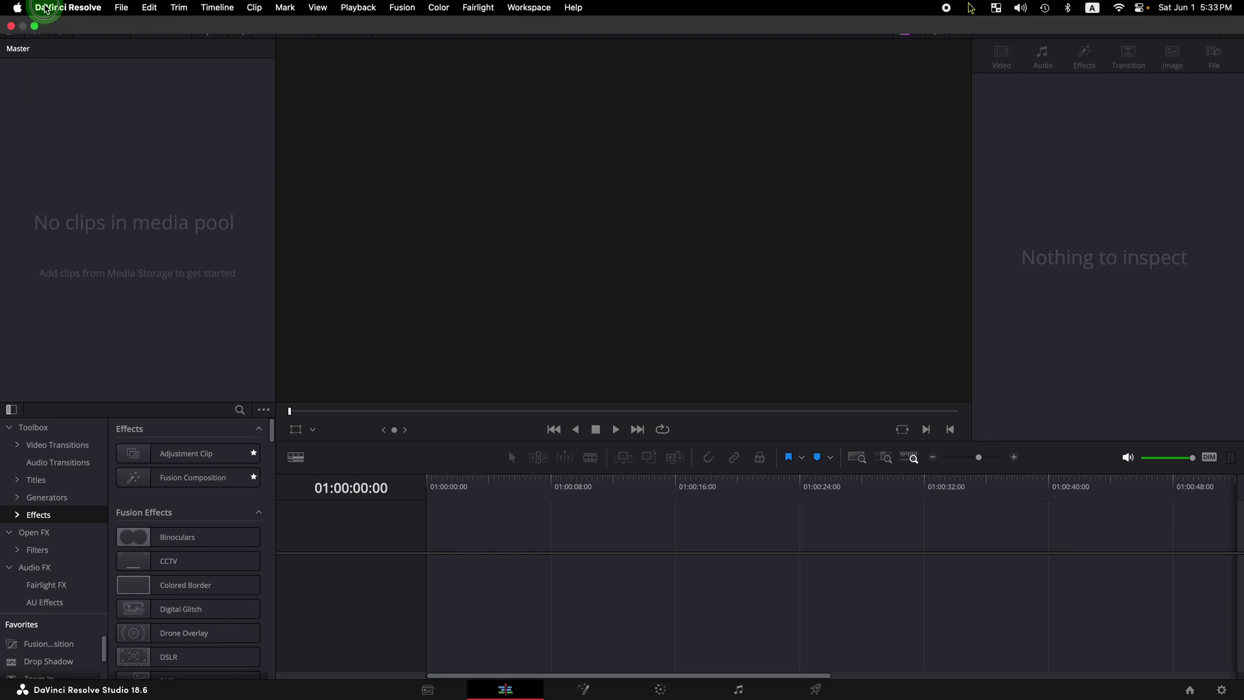
left_click(46, 9)
left_click(55, 49)
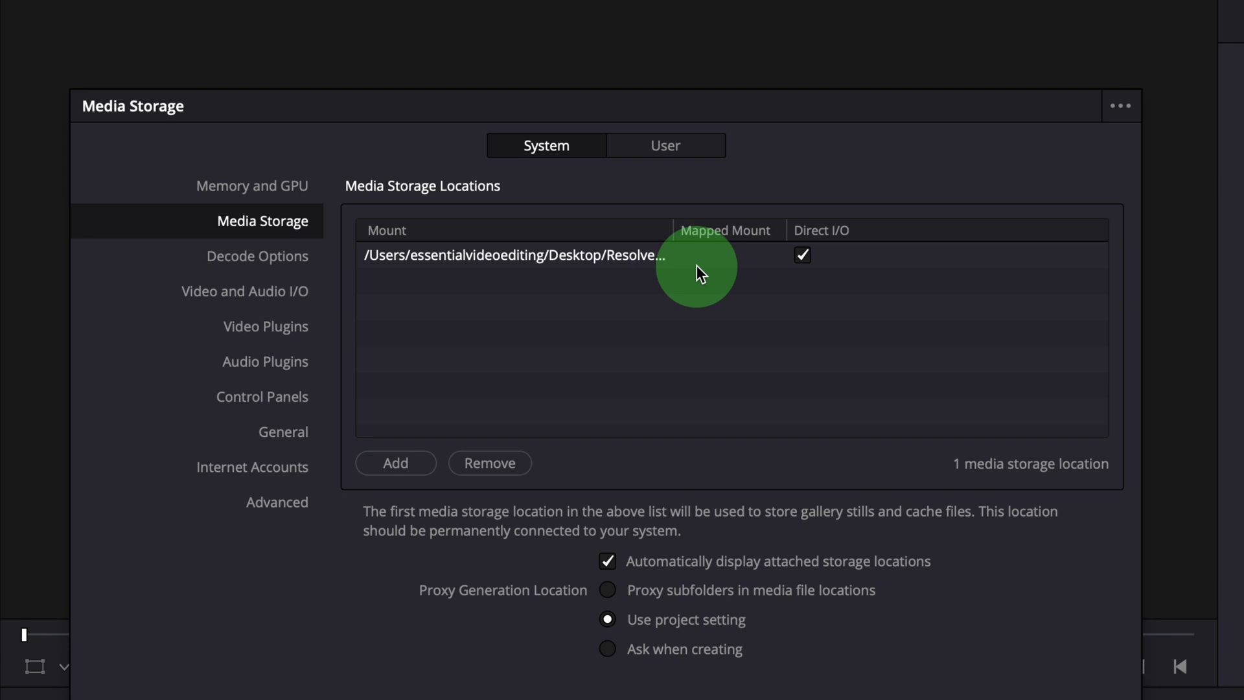
left_click_drag(673, 233, 705, 233)
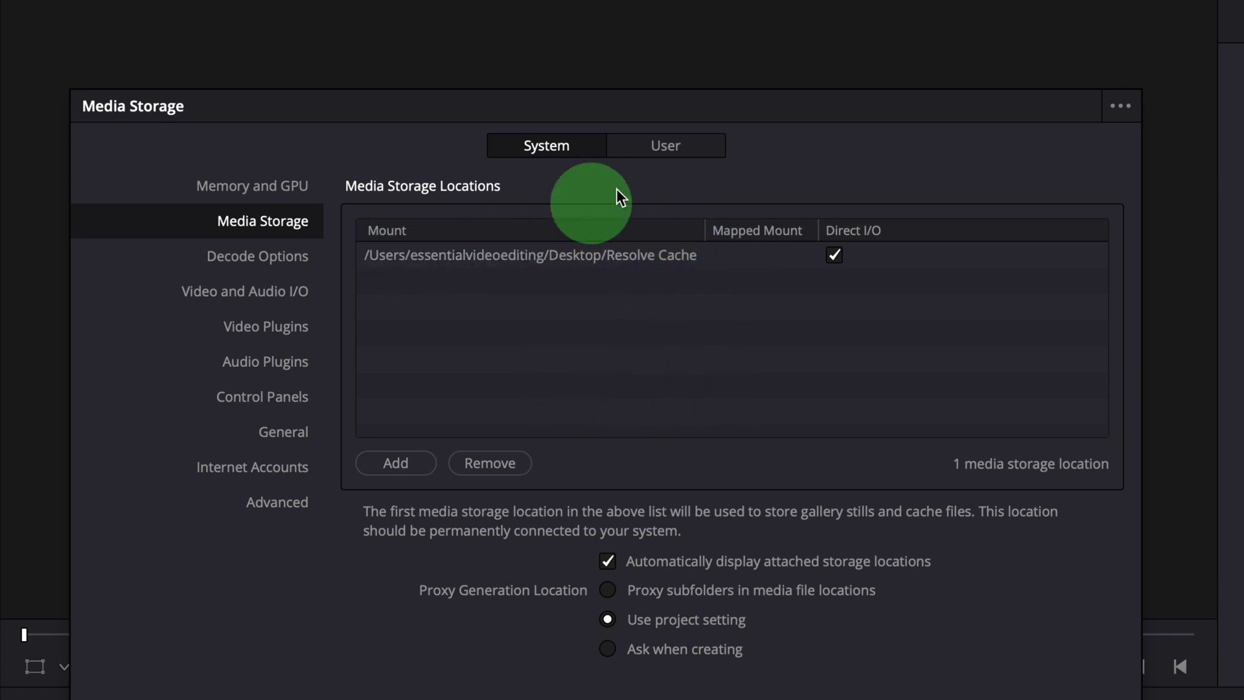
left_click(680, 155)
left_click(285, 225)
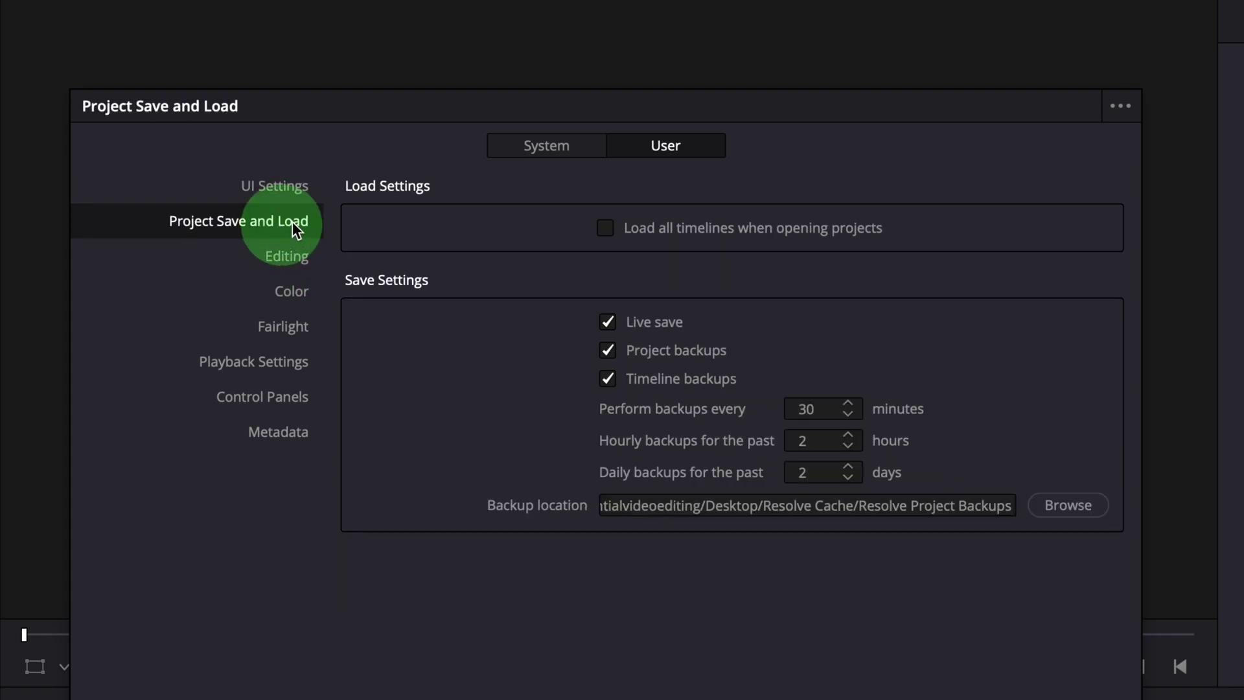
left_click(745, 509)
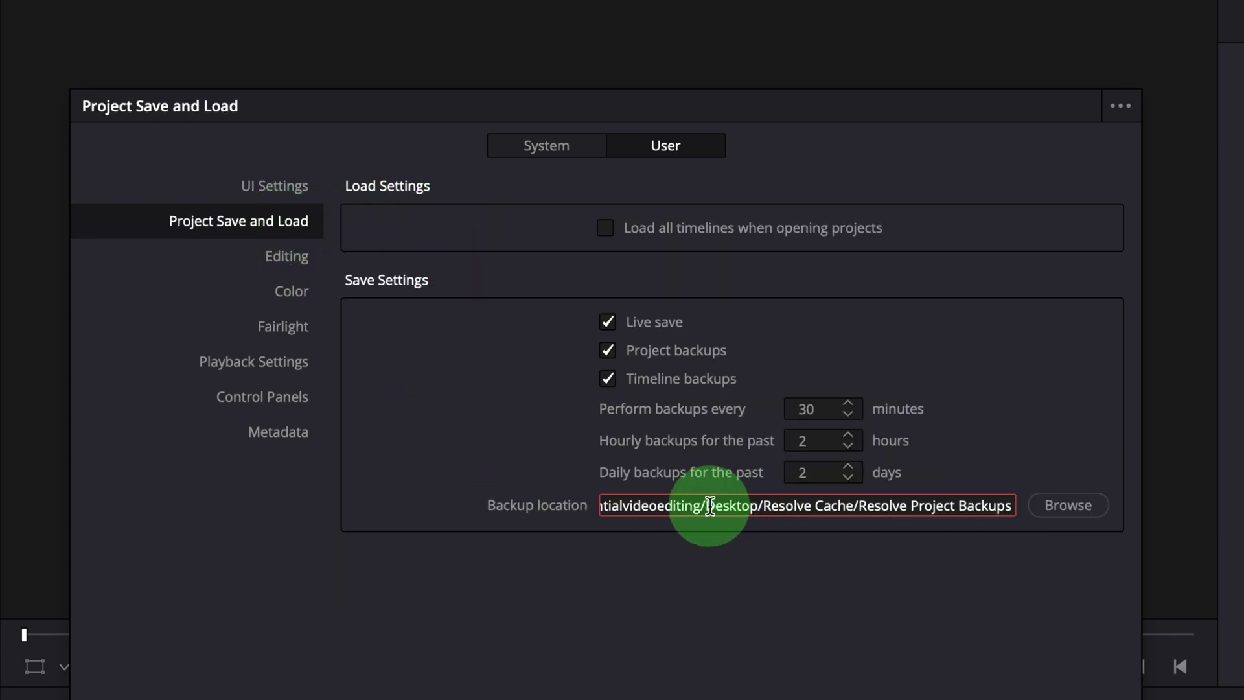
left_click_drag(710, 505, 1040, 508)
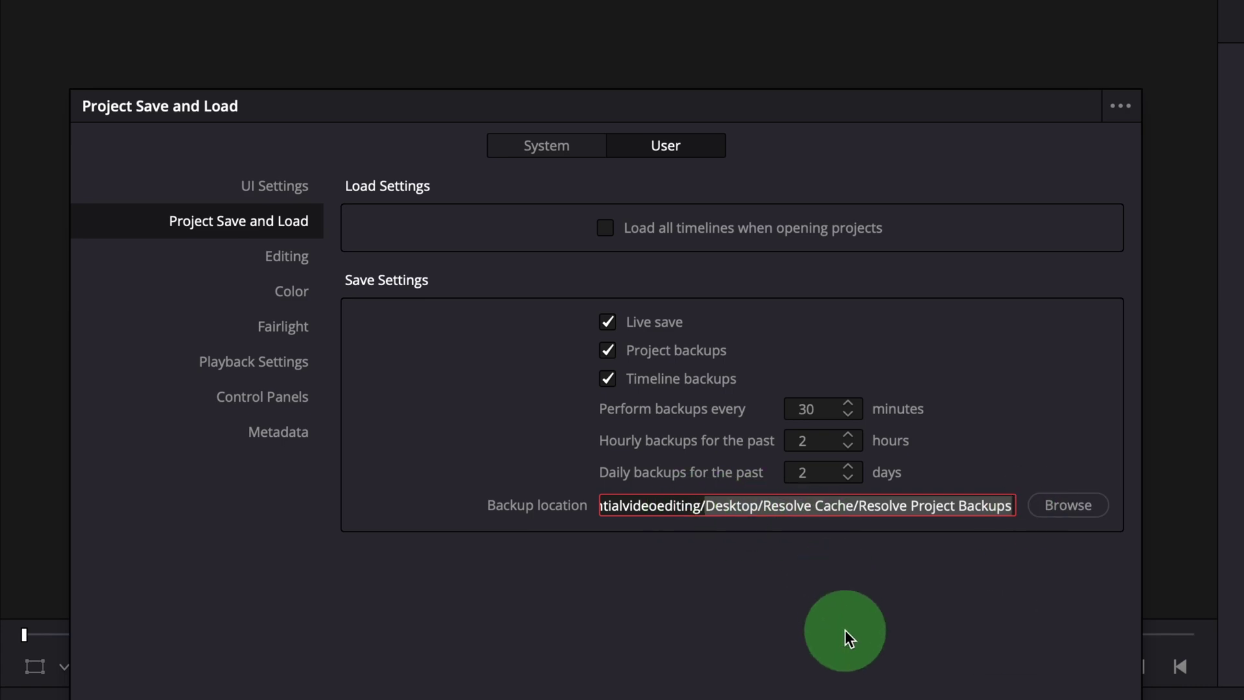
Step: Review the Test project's proxy and cache working folder paths in Project Settings without saving
left_click(800, 594)
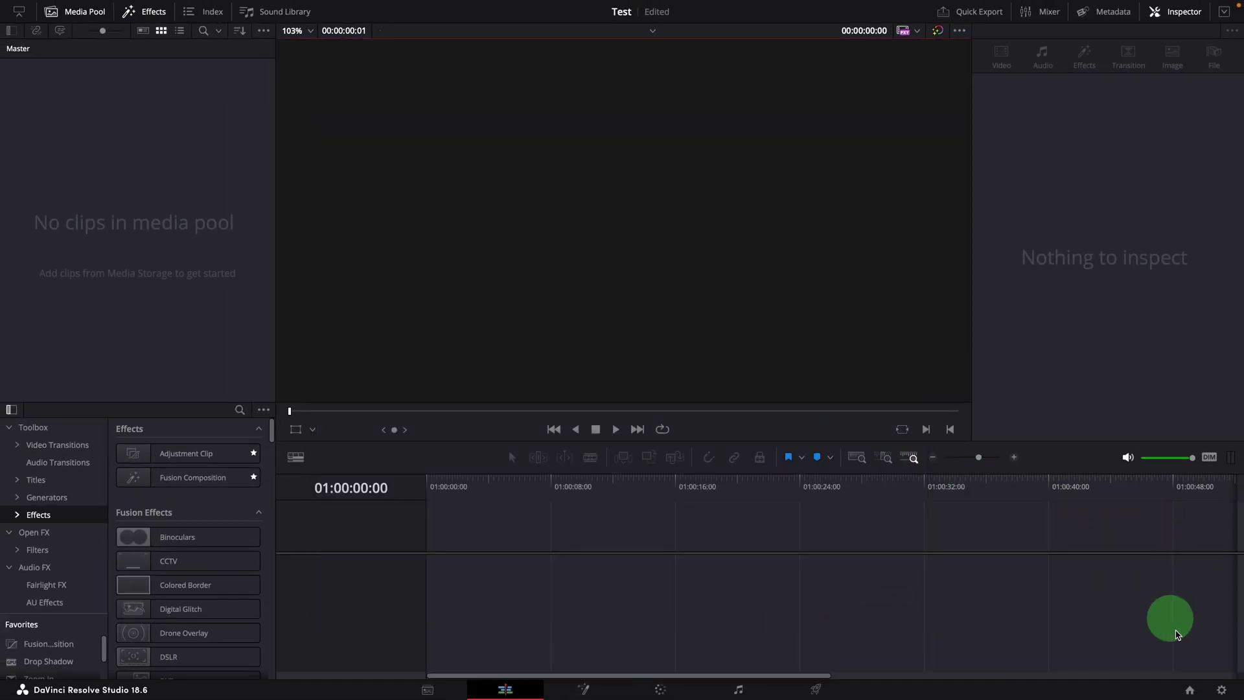
left_click(1222, 690)
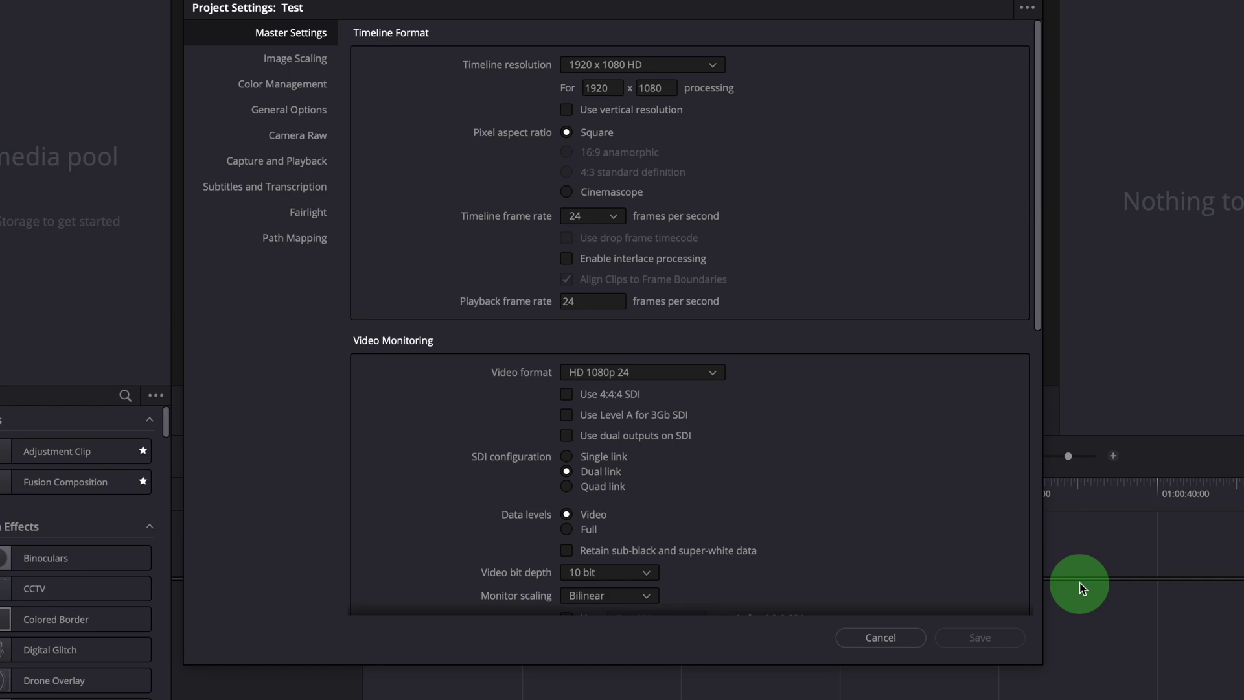
scroll(755, 472, "down", 10)
scroll(951, 489, "down", 2)
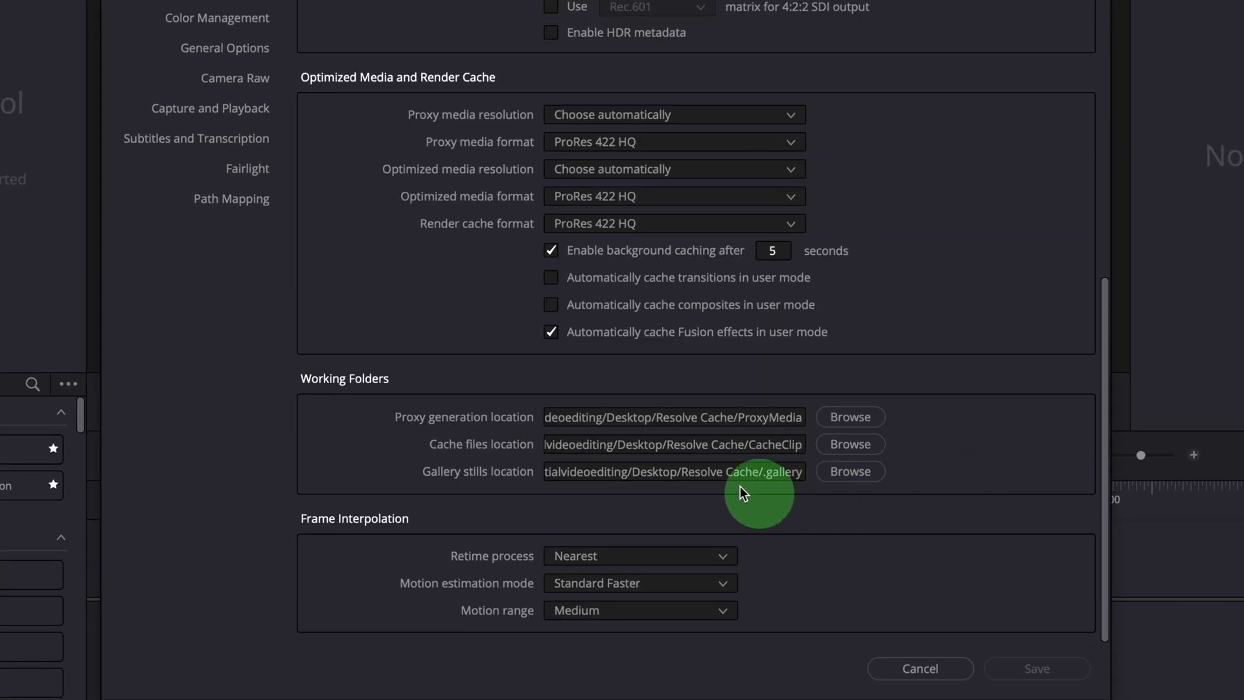
left_click_drag(601, 417, 745, 472)
left_click(627, 445)
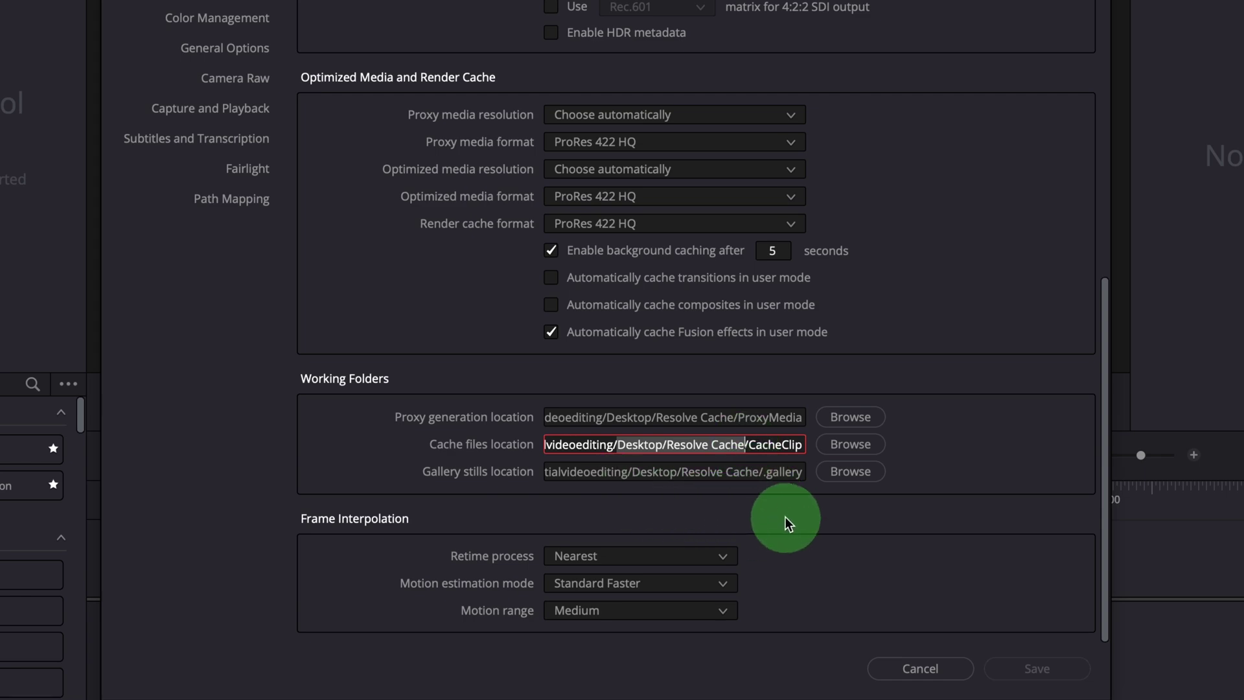
left_click(920, 668)
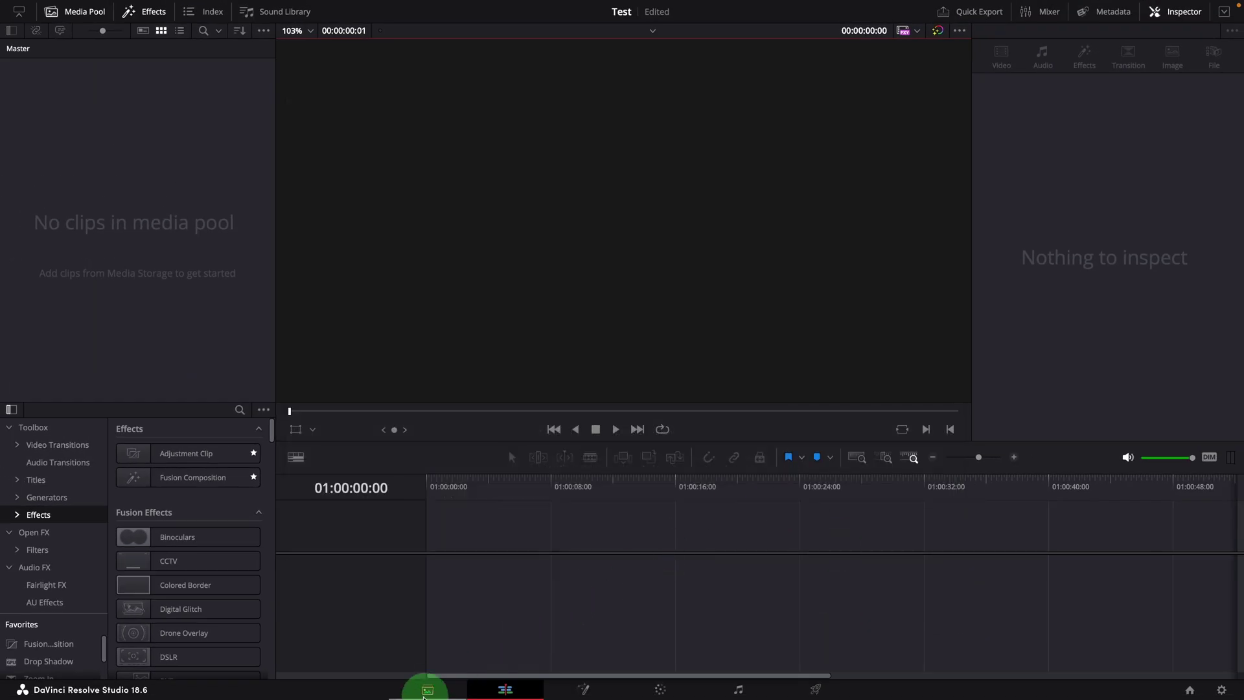
Step: Import all eight clips from T7 Shield/Test Media into the Media Pool, keeping the project frame rate
left_click(428, 689)
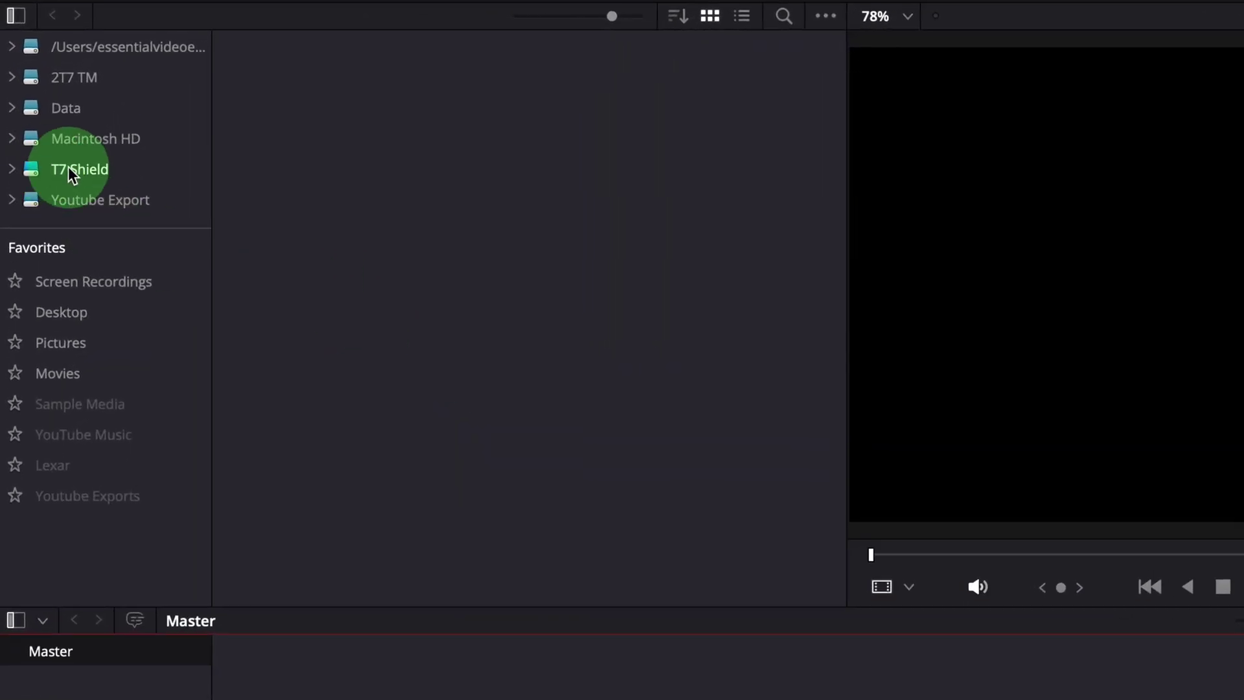
left_click(72, 170)
double_click(356, 117)
left_click_drag(803, 477, 314, 103)
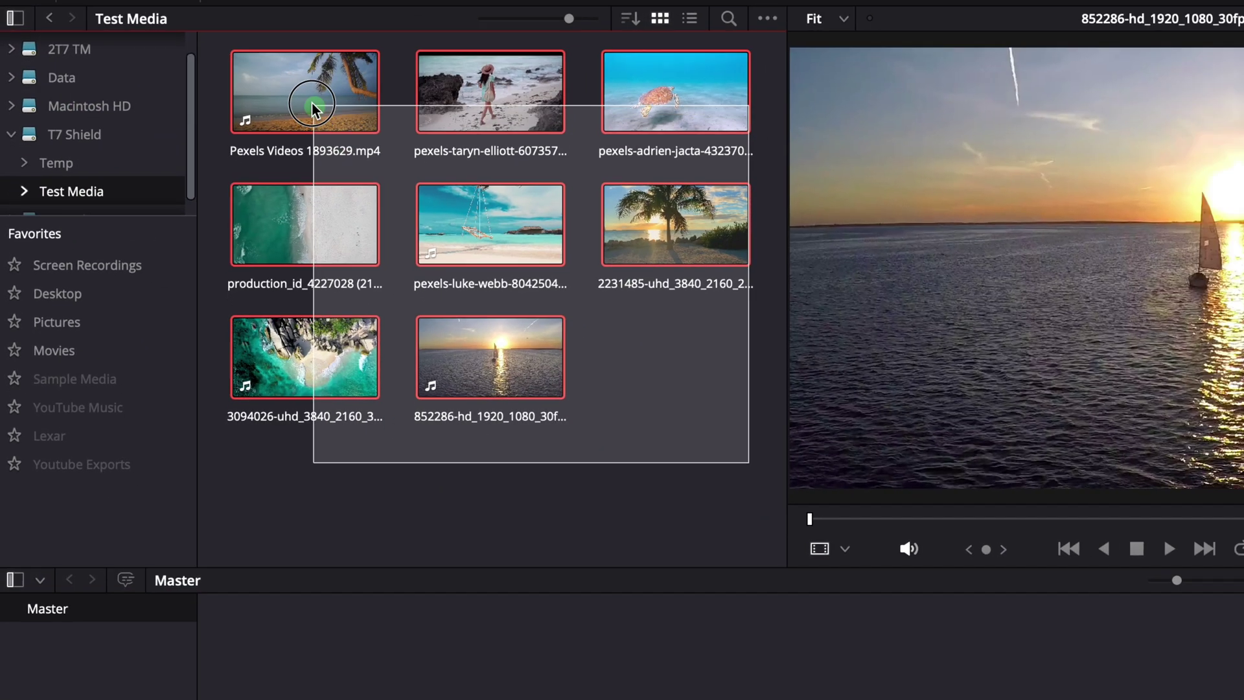
left_click_drag(328, 239, 480, 699)
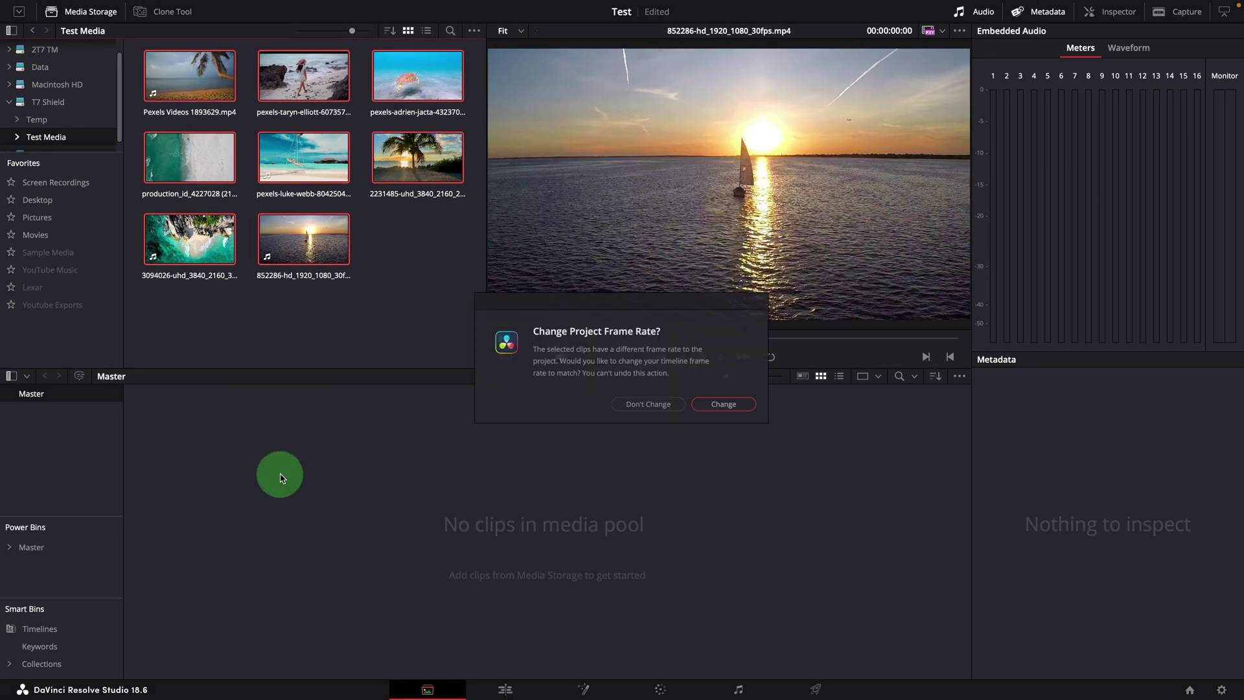
left_click(658, 410)
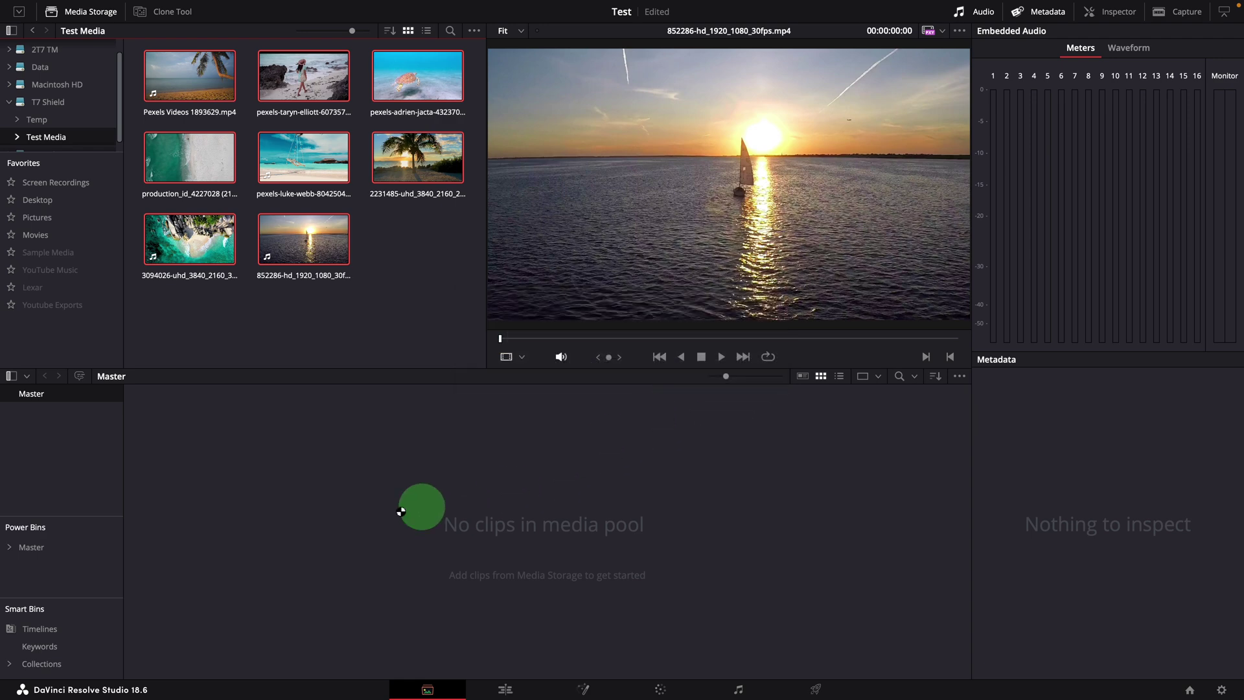
Step: On the Edit page, place three clips end to end, including pexels-luke-webb and 852286-hd_1920_1080_30fps.mp4
left_click(505, 688)
left_click_drag(75, 92, 435, 583)
left_click_drag(73, 236, 703, 591)
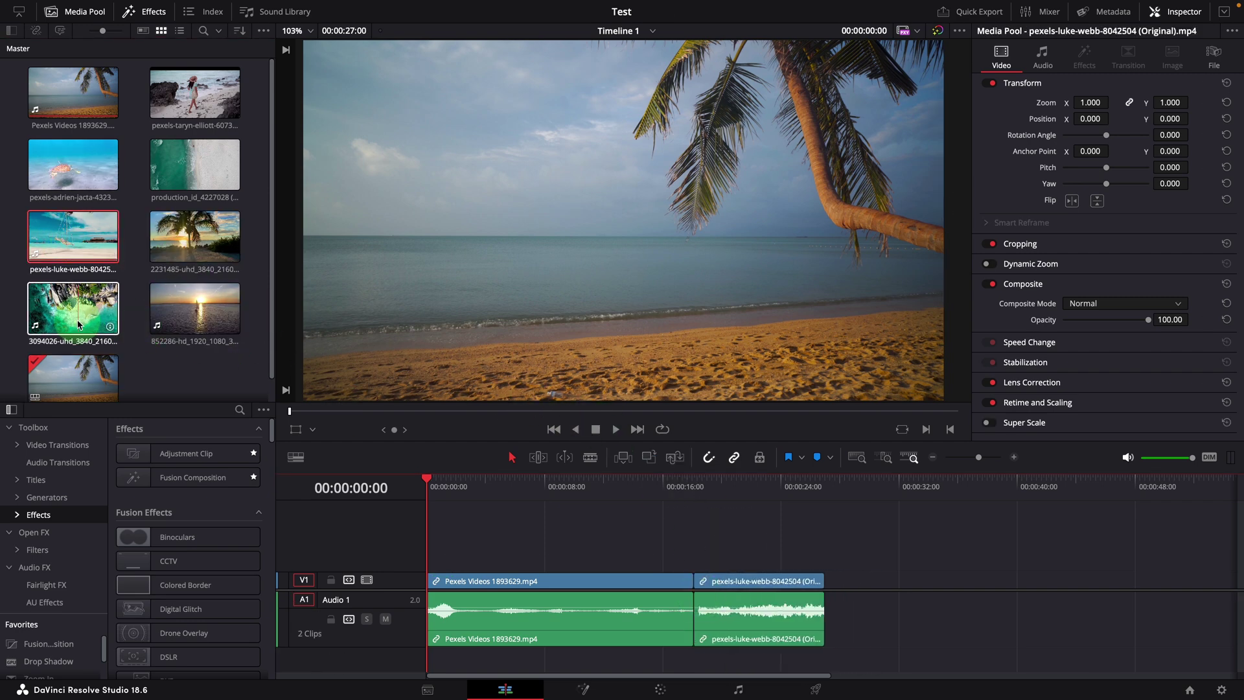
left_click_drag(194, 310, 863, 573)
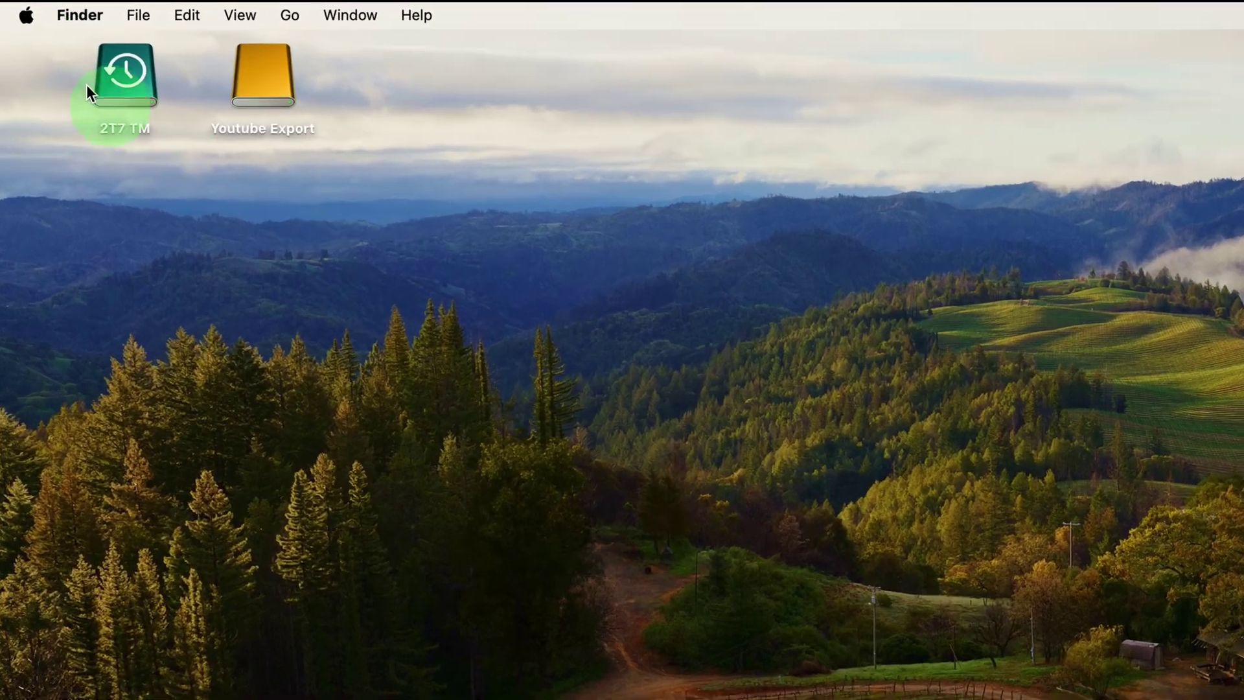
Step: Go to System Settings > General > Sharing and bring up the File Sharing options
left_click(27, 17)
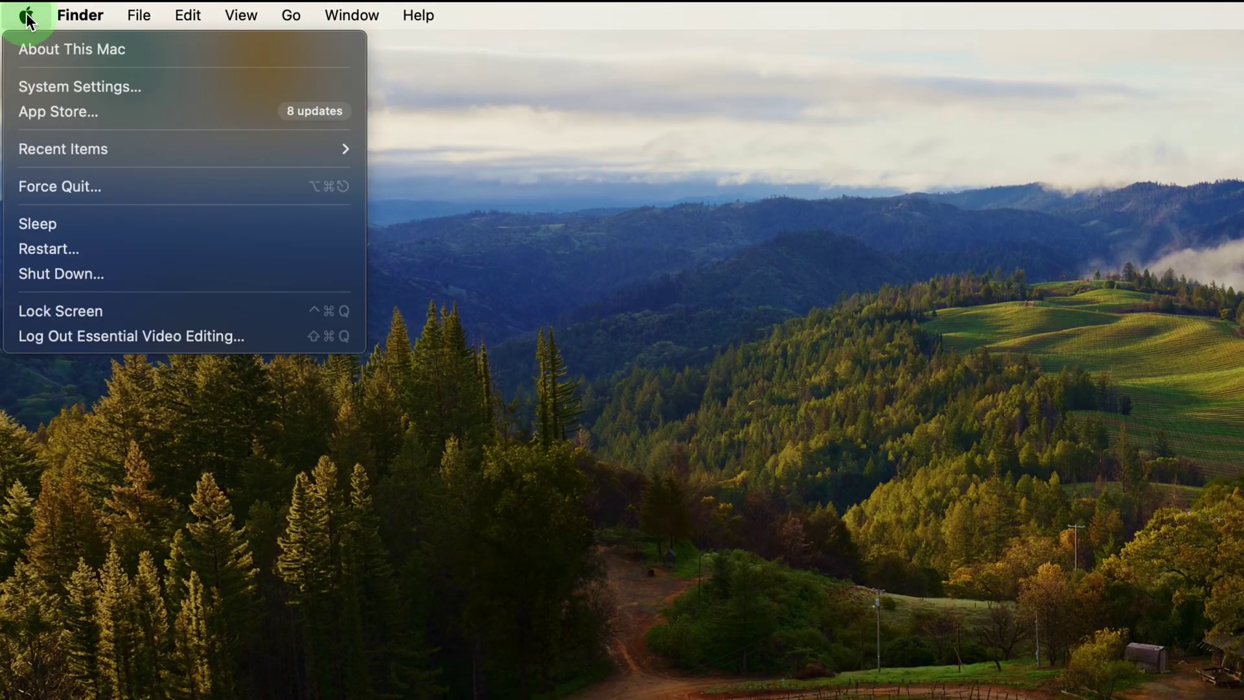
left_click(111, 86)
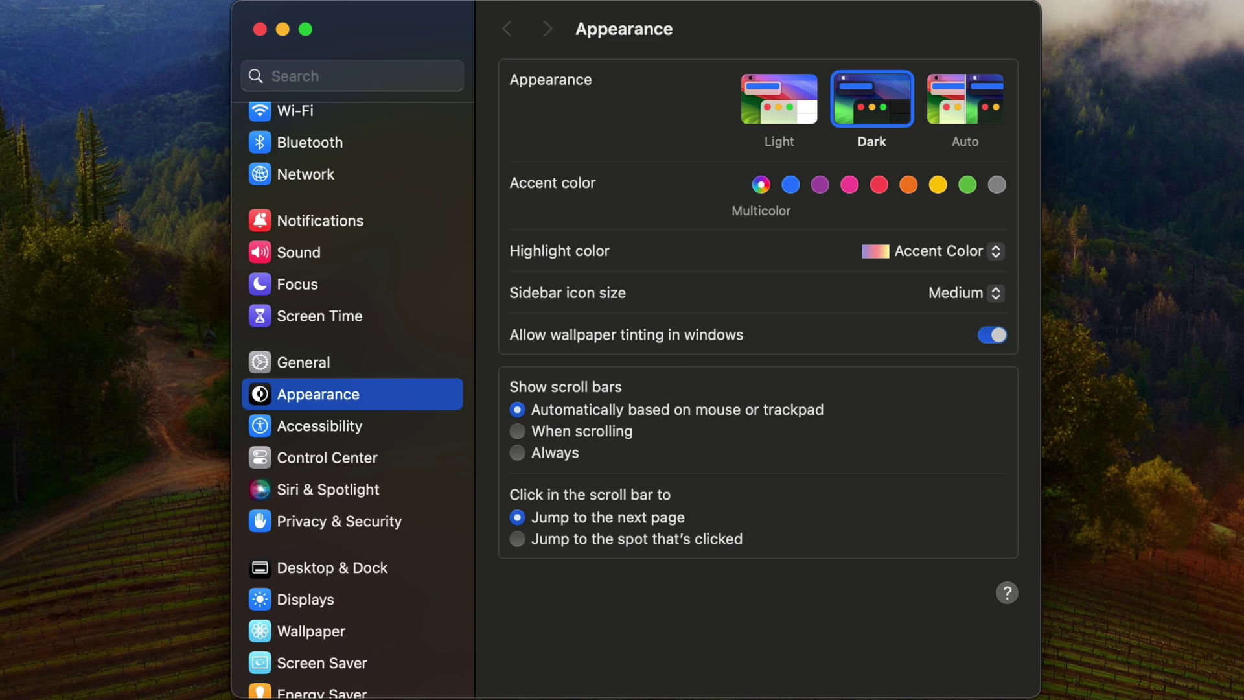
left_click(372, 408)
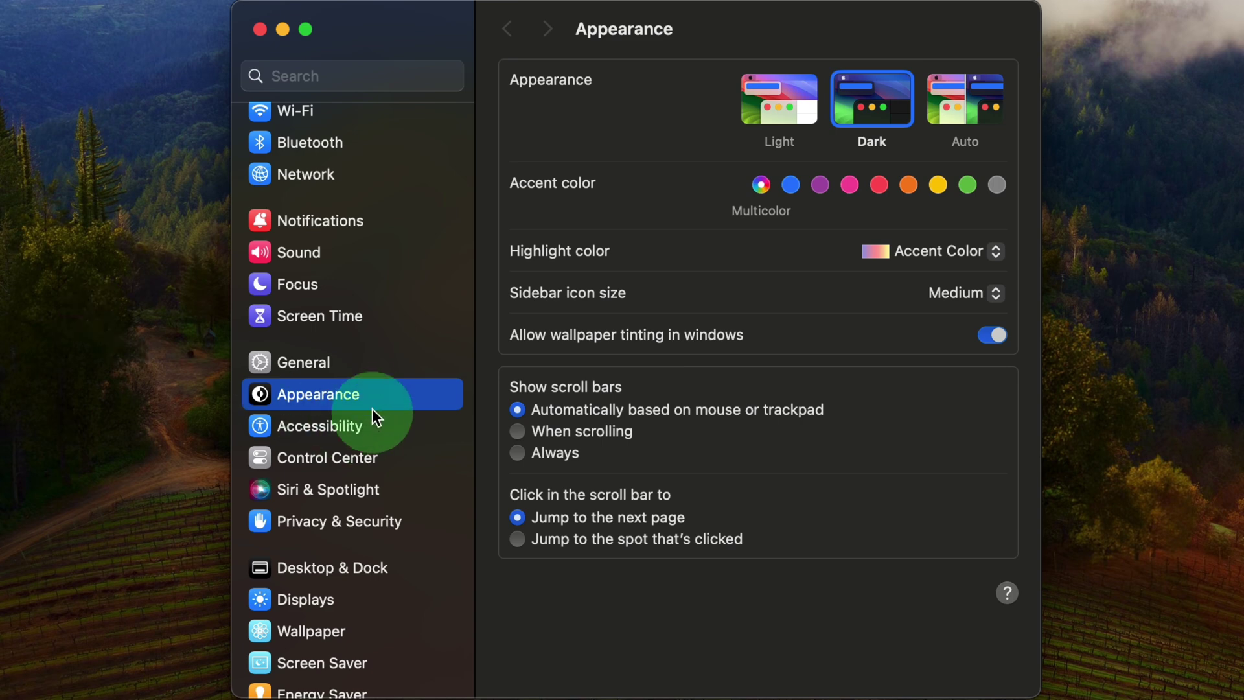
left_click(305, 368)
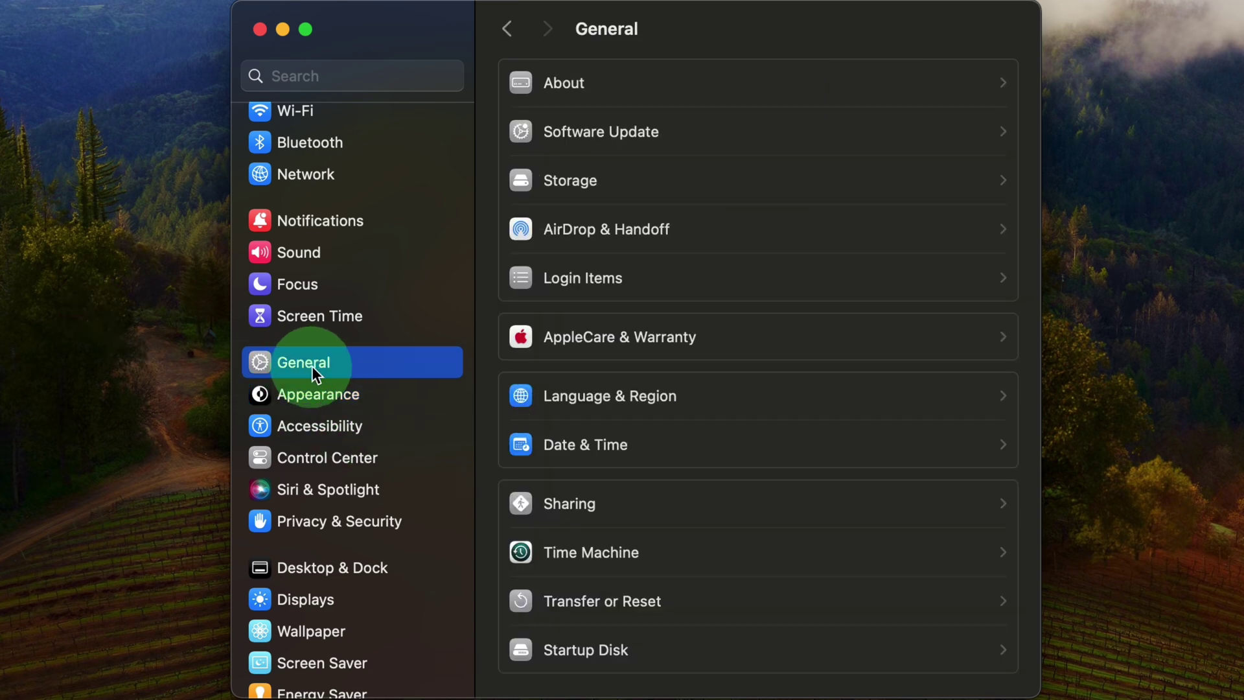
left_click(865, 508)
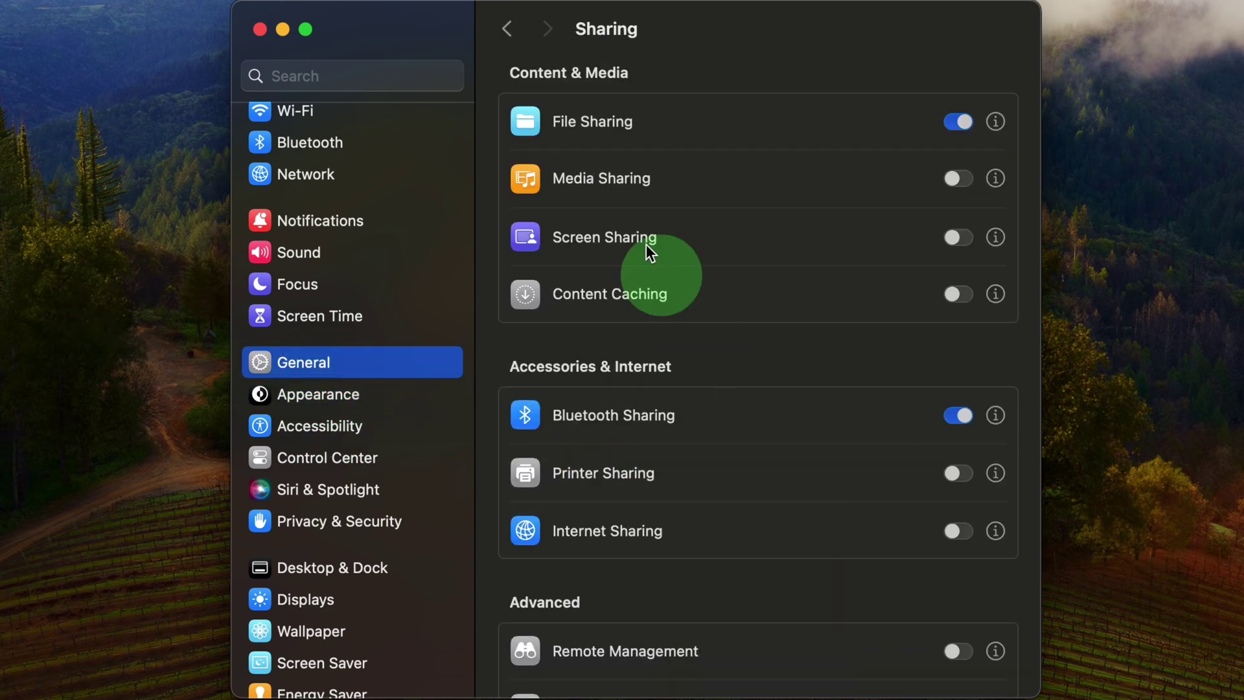
left_click(994, 122)
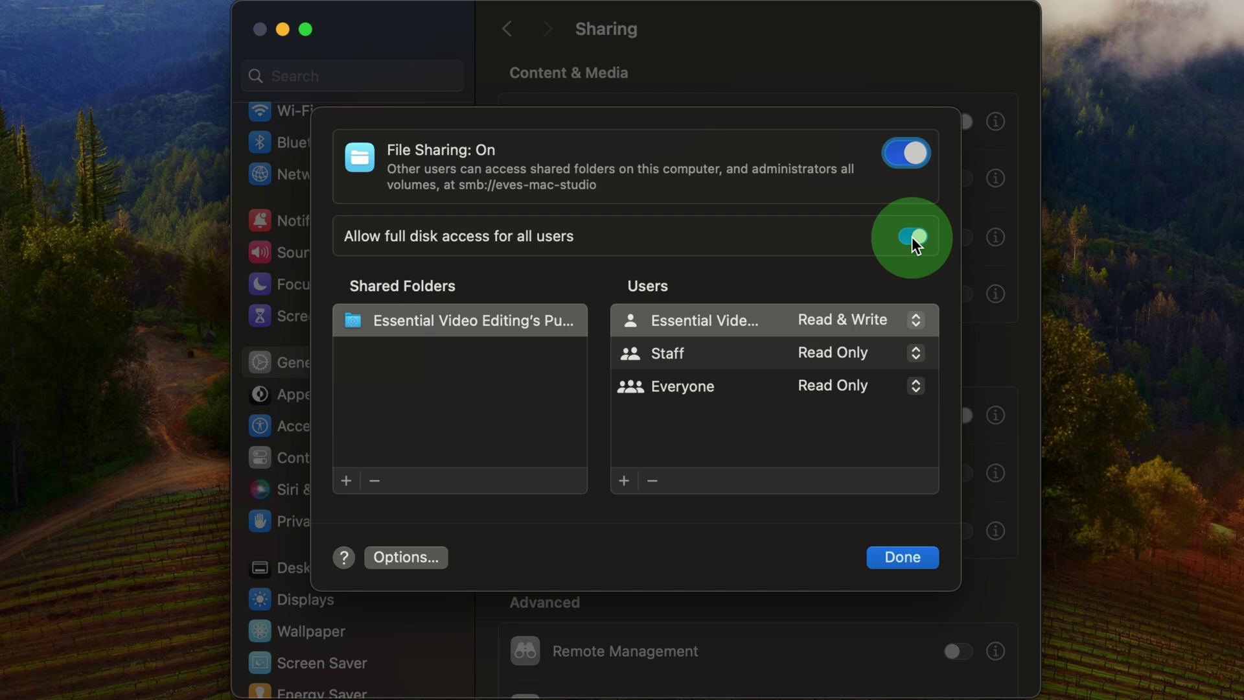
Step: Add Desktop/Resolve Projects to the shared folders and confirm with Done
left_click(346, 482)
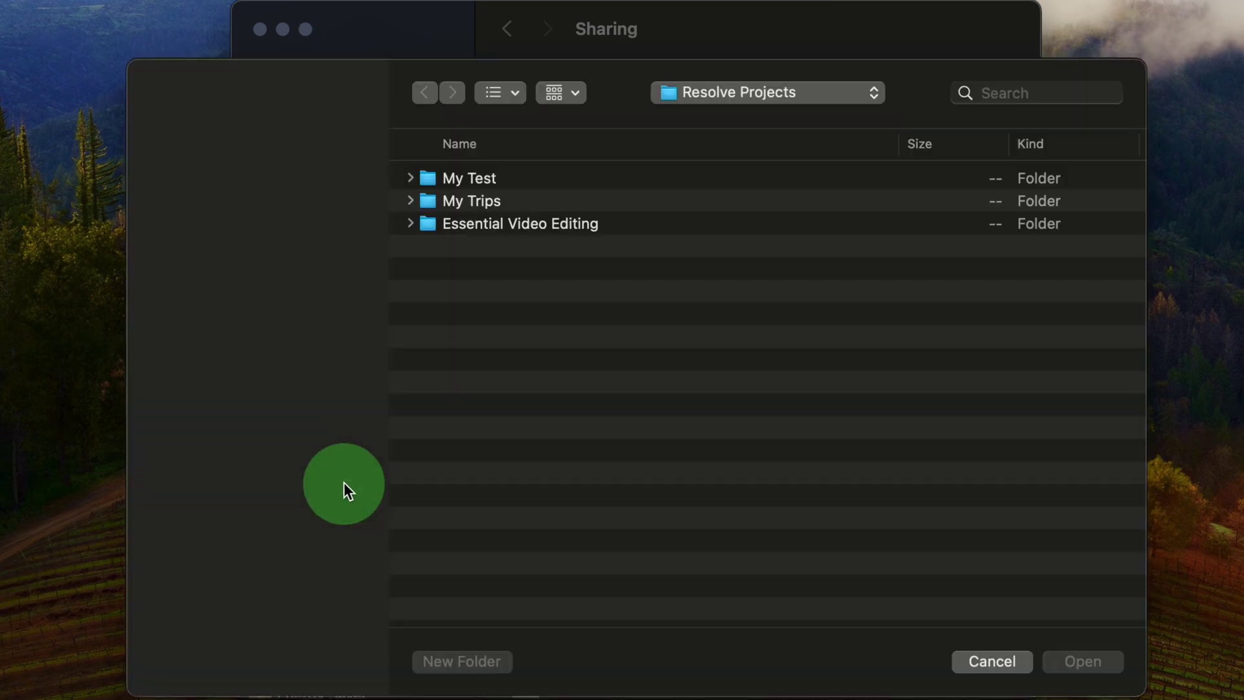
left_click(196, 212)
left_click(512, 151)
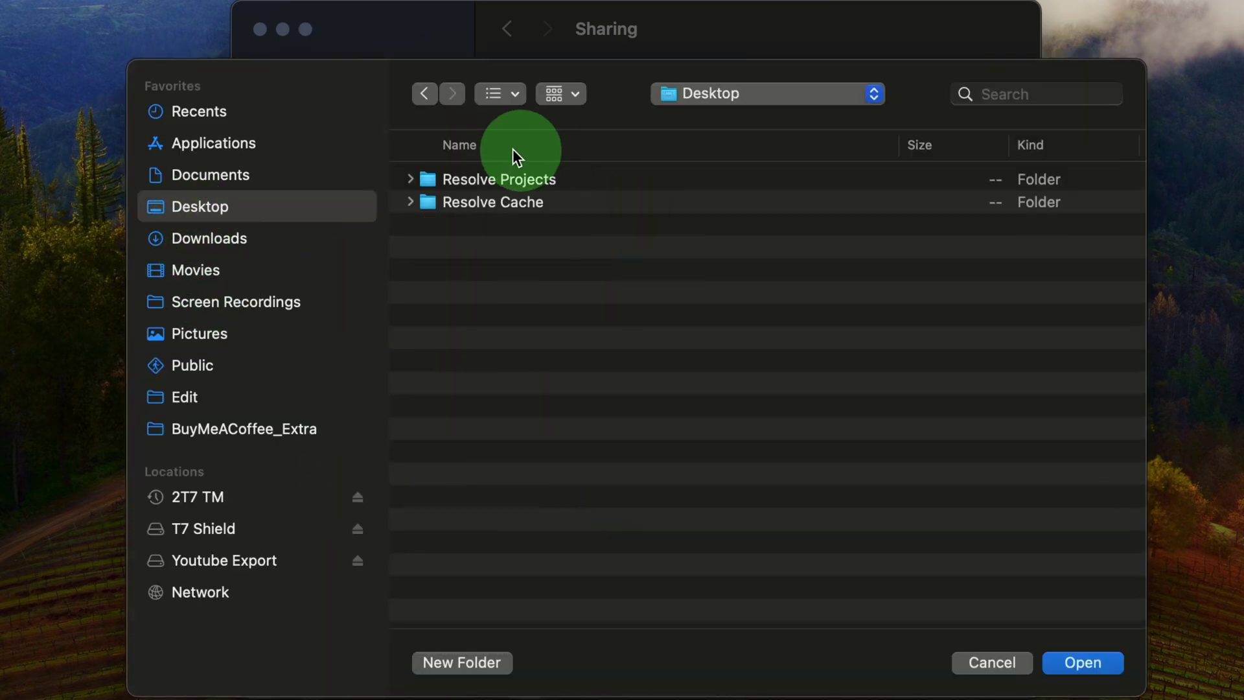
double_click(504, 179)
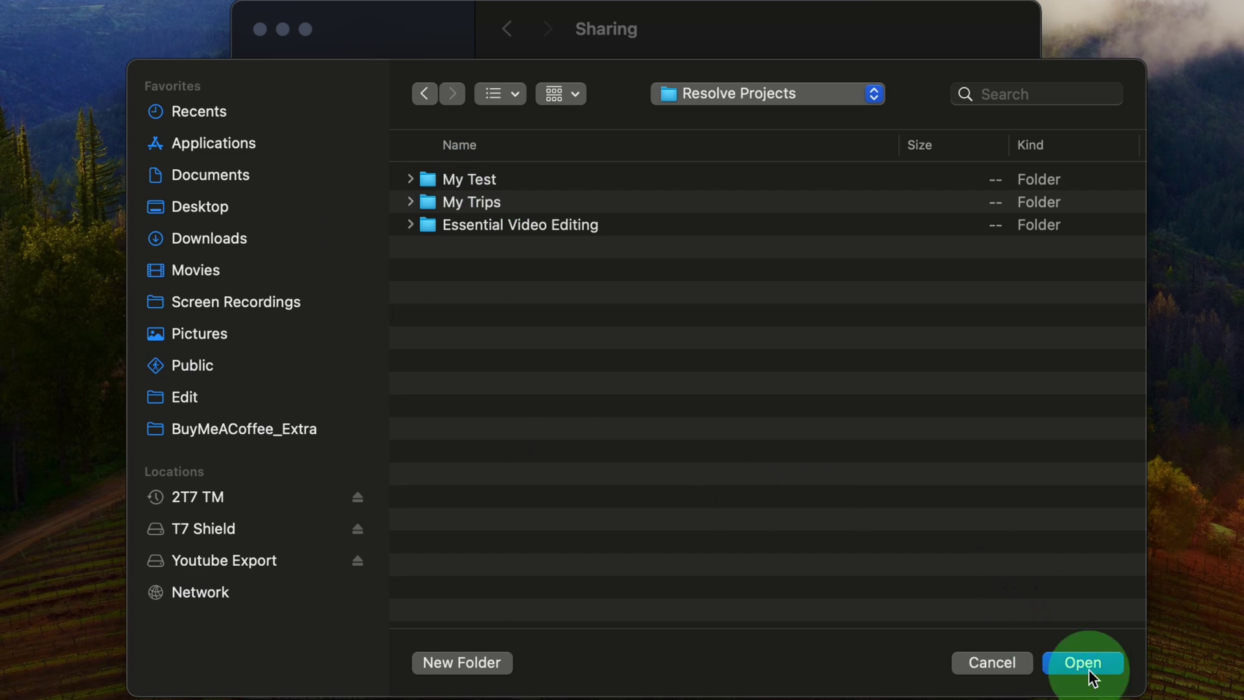
left_click(1066, 660)
left_click(430, 360)
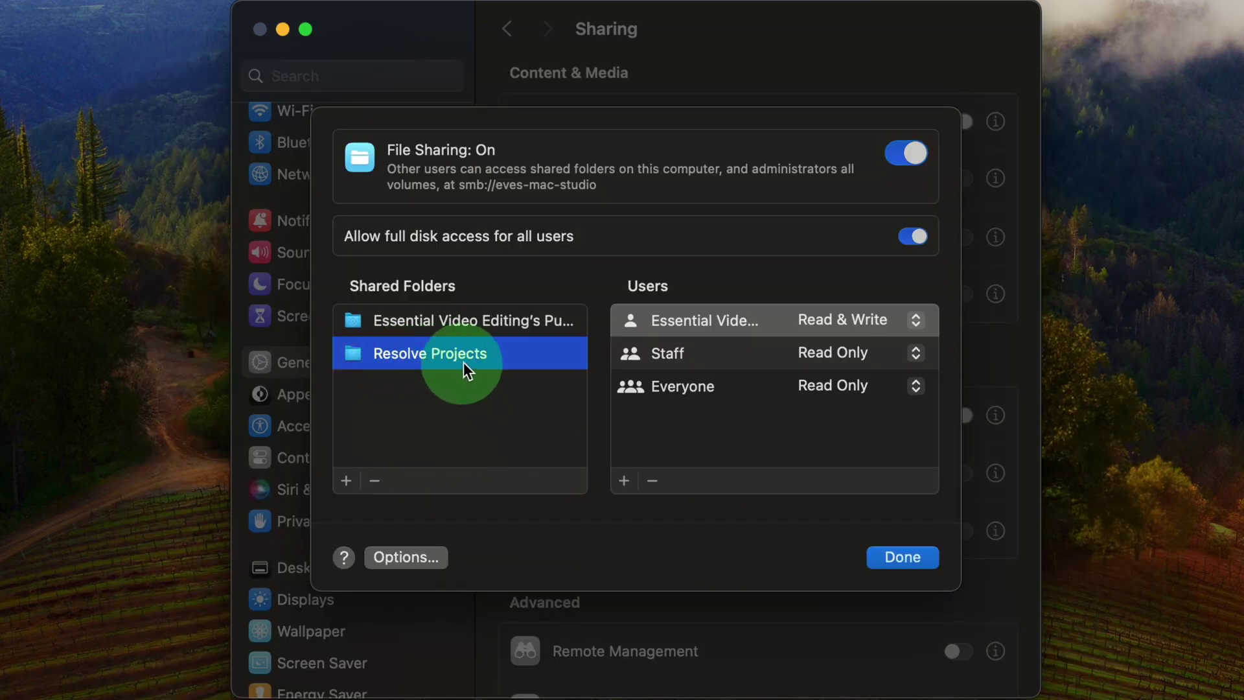
left_click(918, 557)
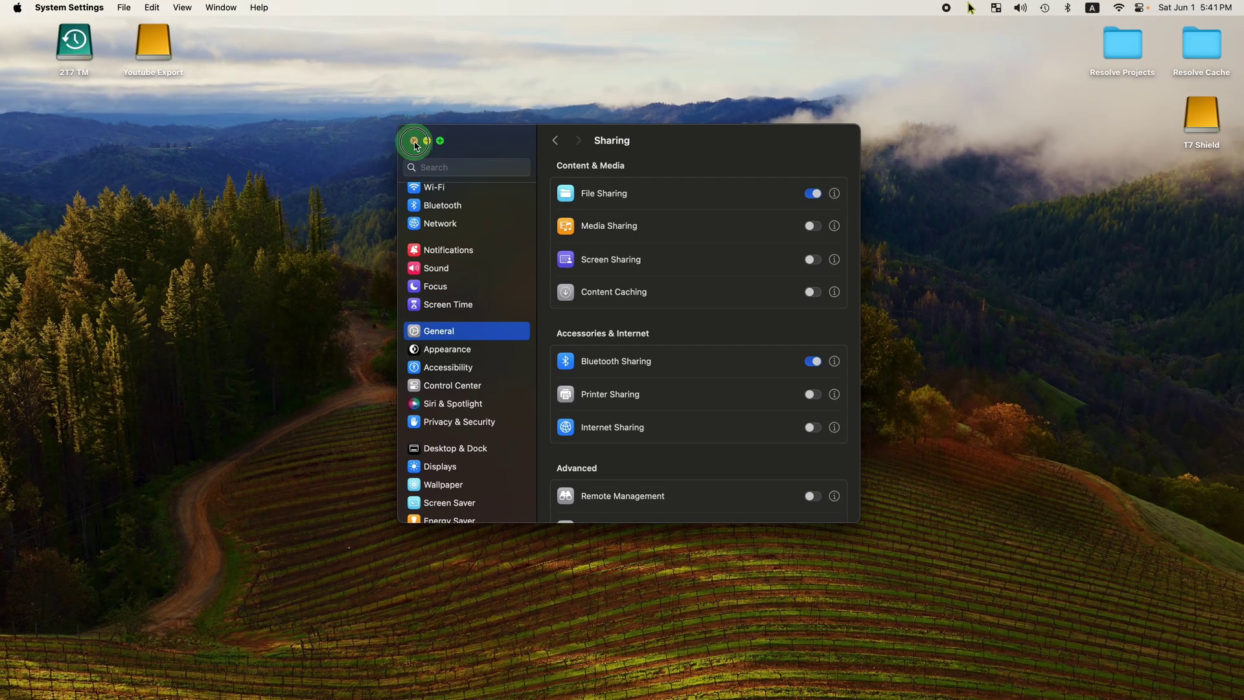
Step: Close System Settings, then look at Finder Settings and close them
left_click(259, 29)
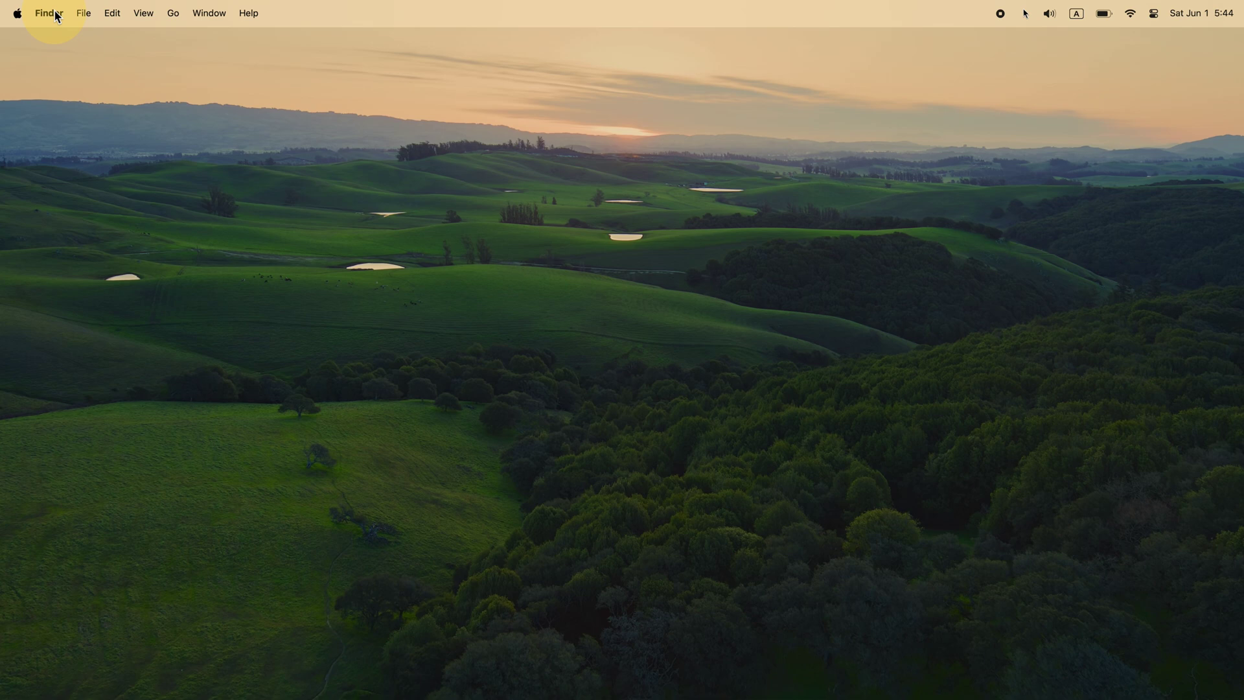
left_click(53, 14)
left_click(57, 61)
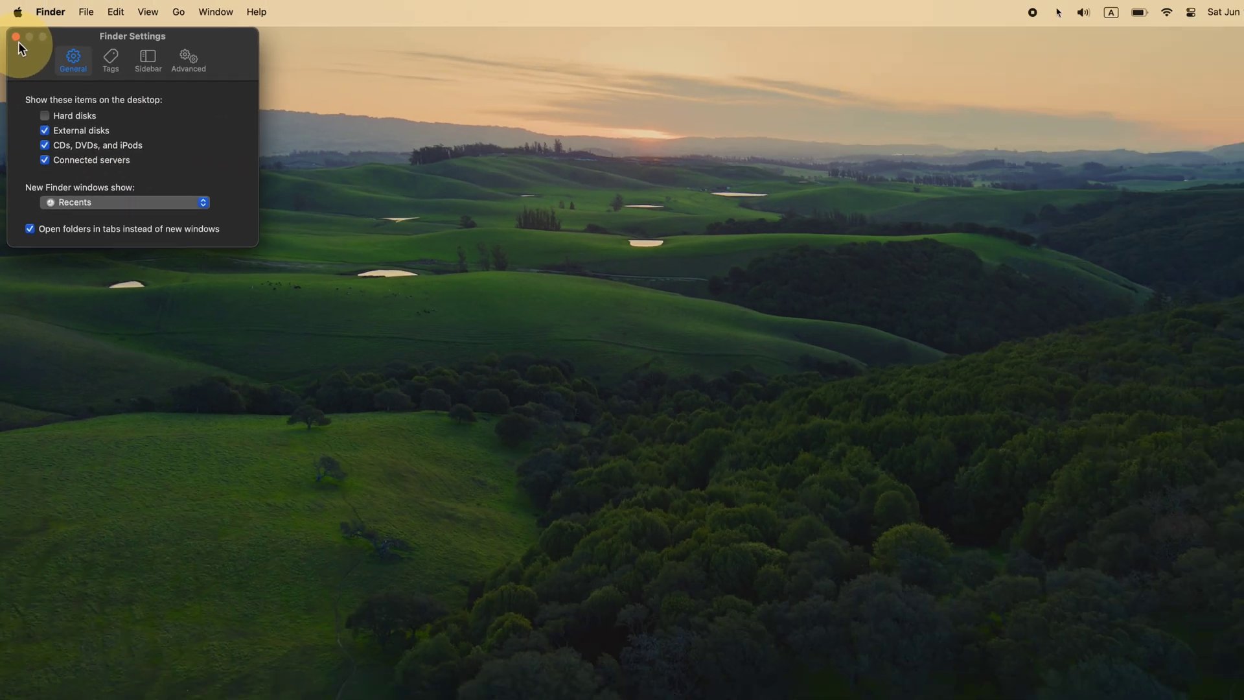
left_click(23, 27)
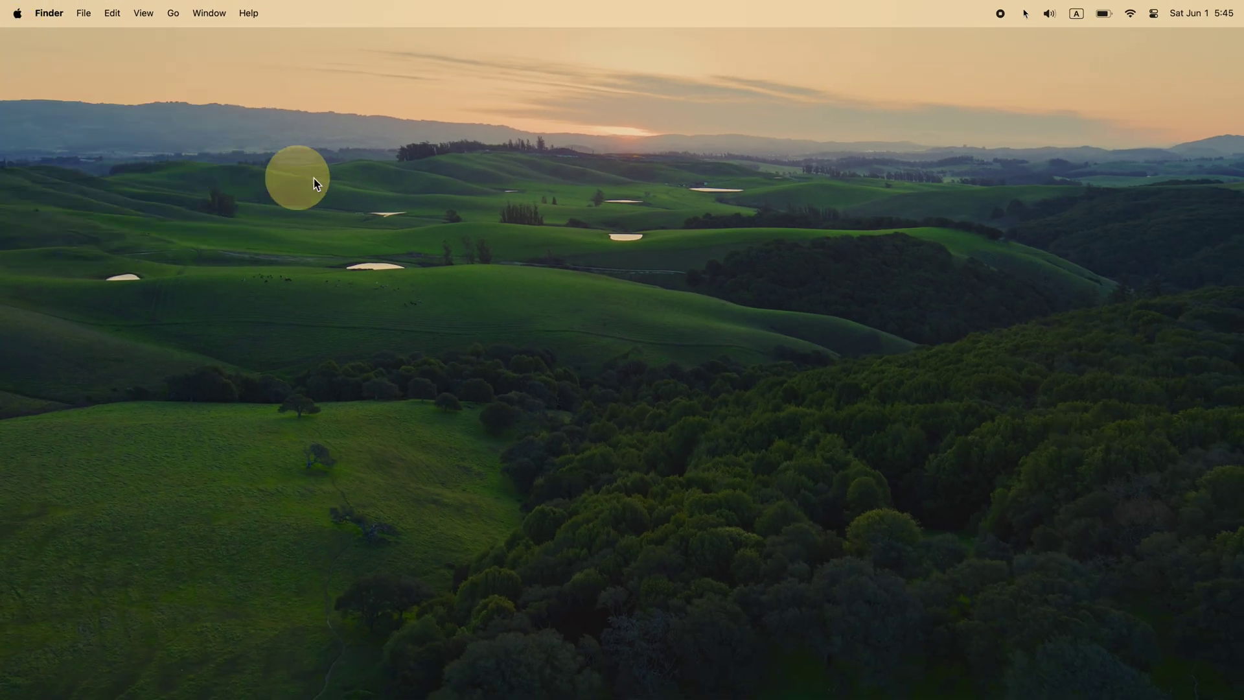
Step: Create a new desktop folder named Resolve Cache and move it to the top-right corner
right_click(803, 156)
left_click(843, 161)
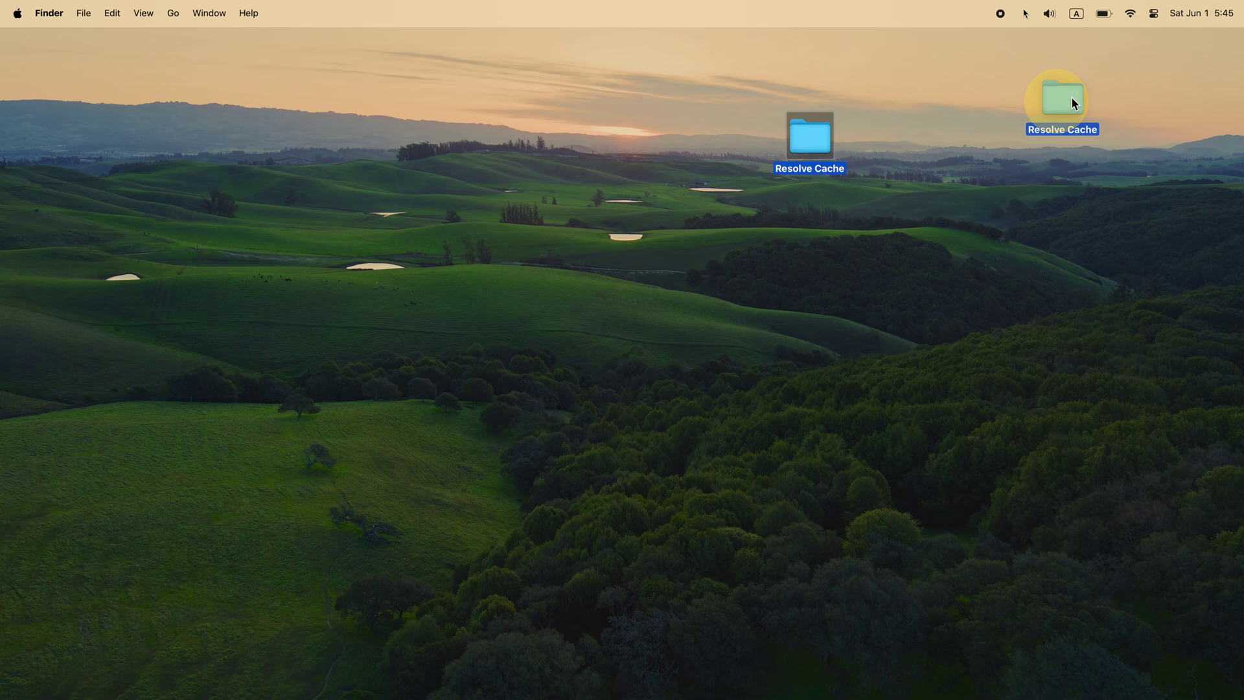
left_click_drag(1189, 74, 1190, 74)
left_click(1102, 190)
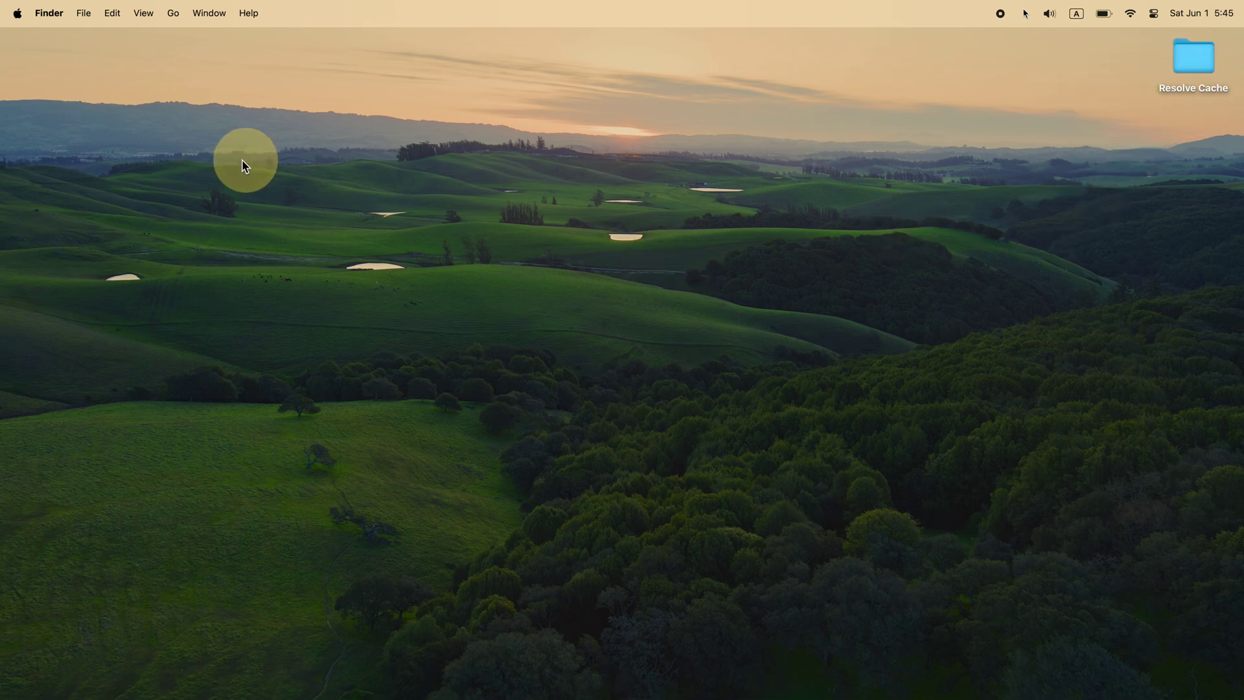
Step: Connect to the Mac Studio over the network, logging in with its user name and password
mouse_move(4, 221)
left_click(26, 195)
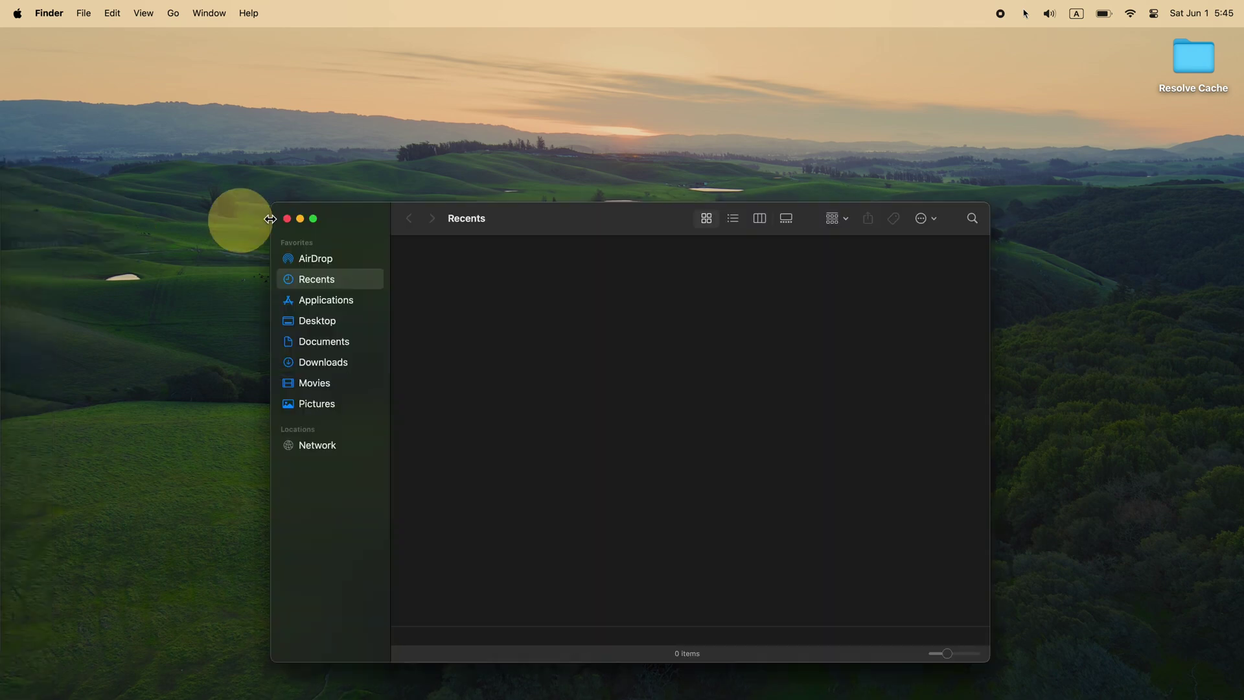
left_click(317, 447)
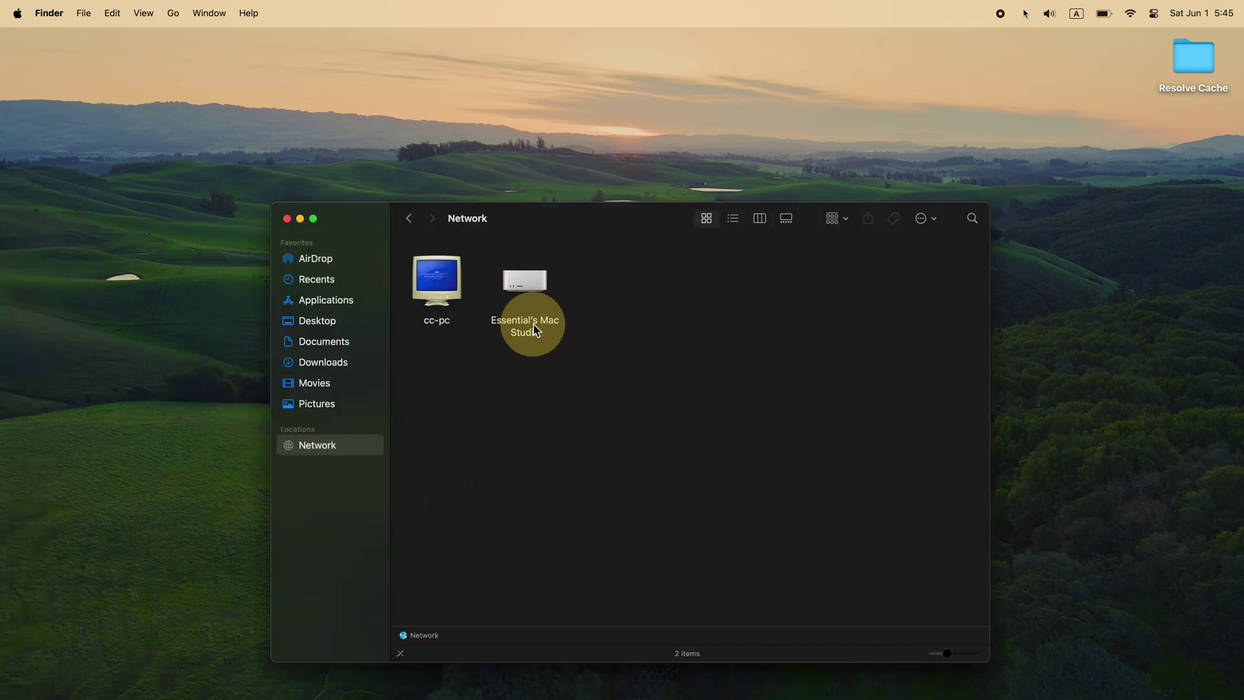
double_click(524, 290)
type("Esse")
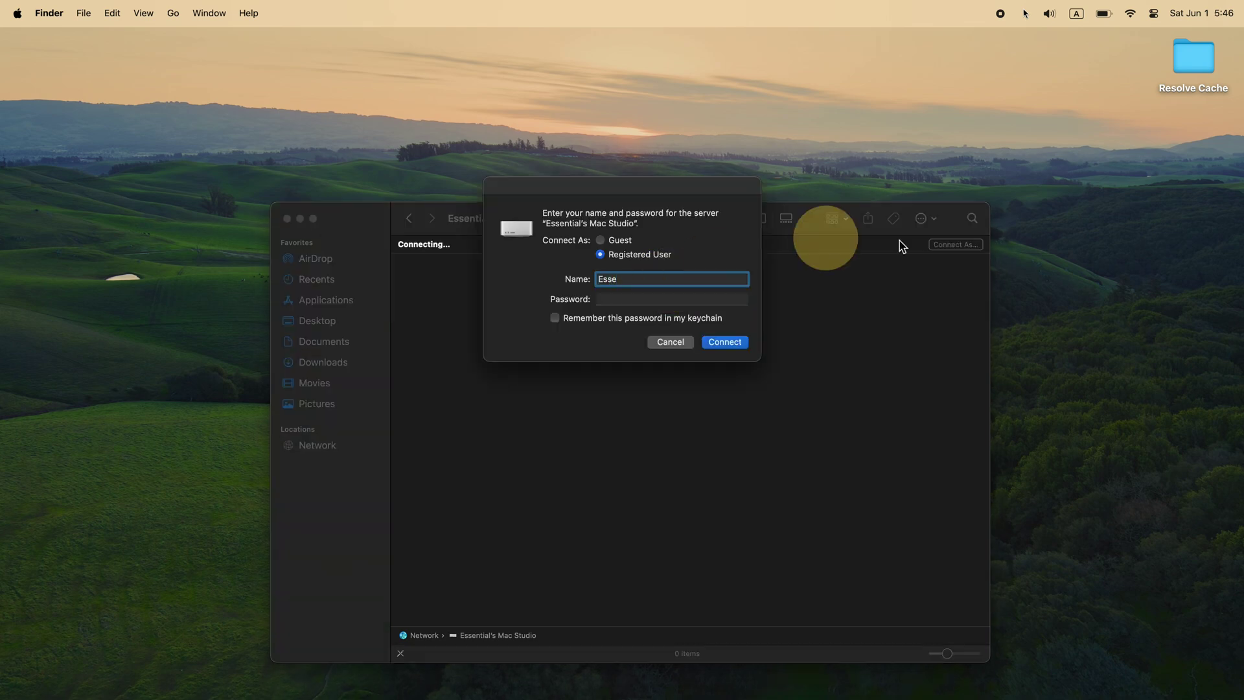
type("ntial Video Editing")
key("Tab")
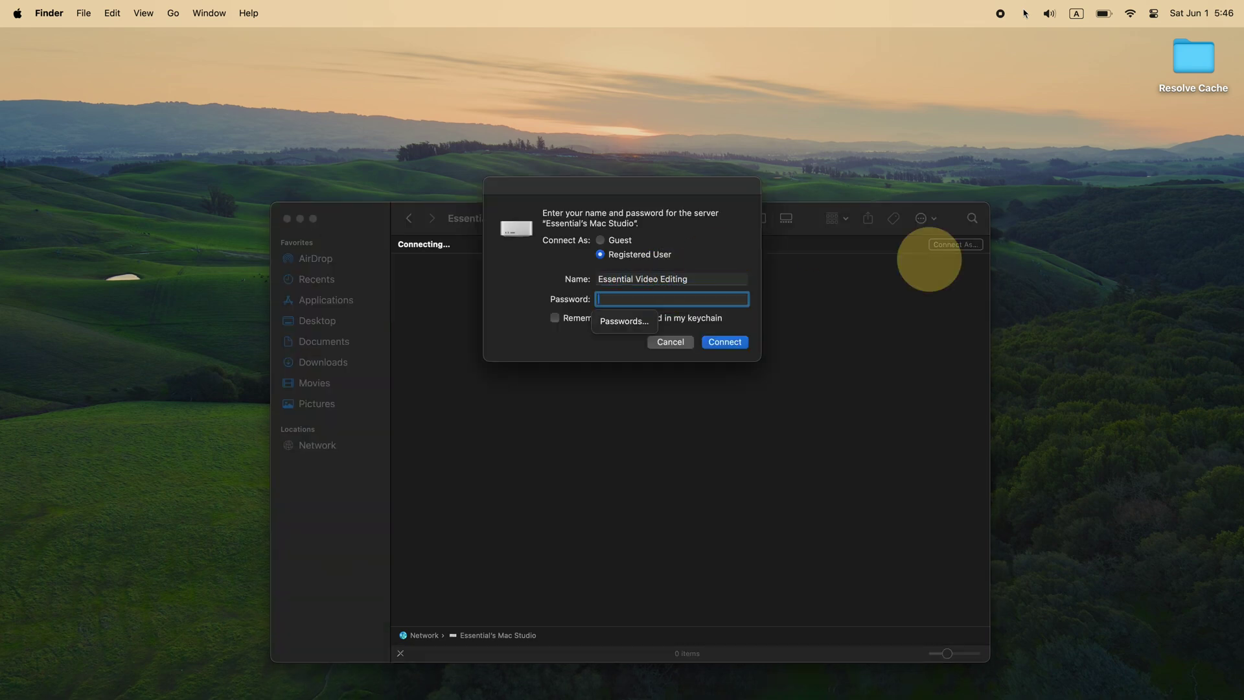
type("********")
left_click(555, 317)
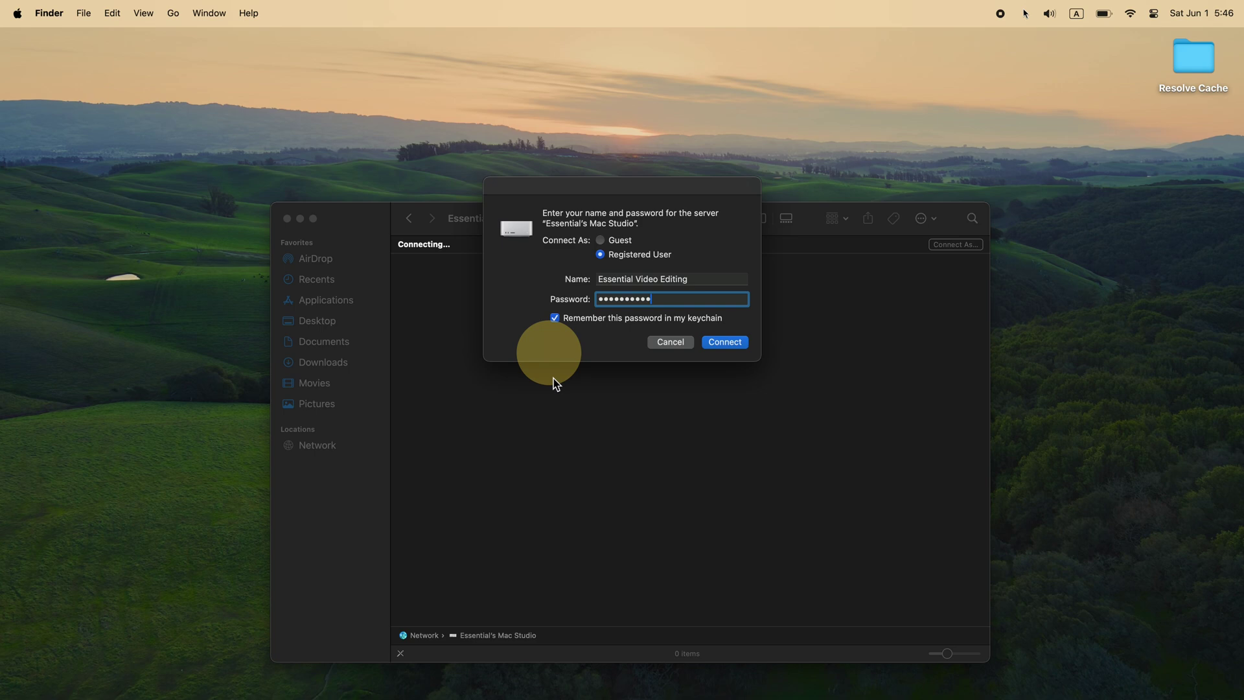
left_click(725, 341)
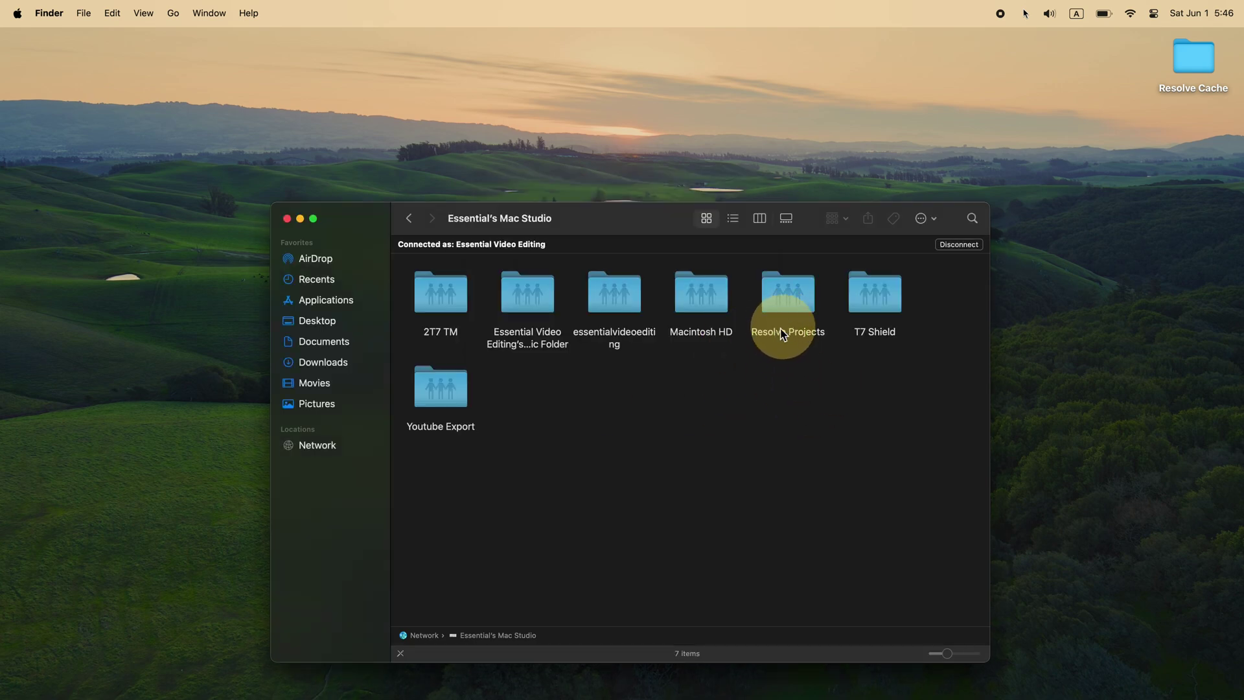
Step: Mount the shared Resolve Projects and T7 Shield folders, then close the Finder window
double_click(794, 302)
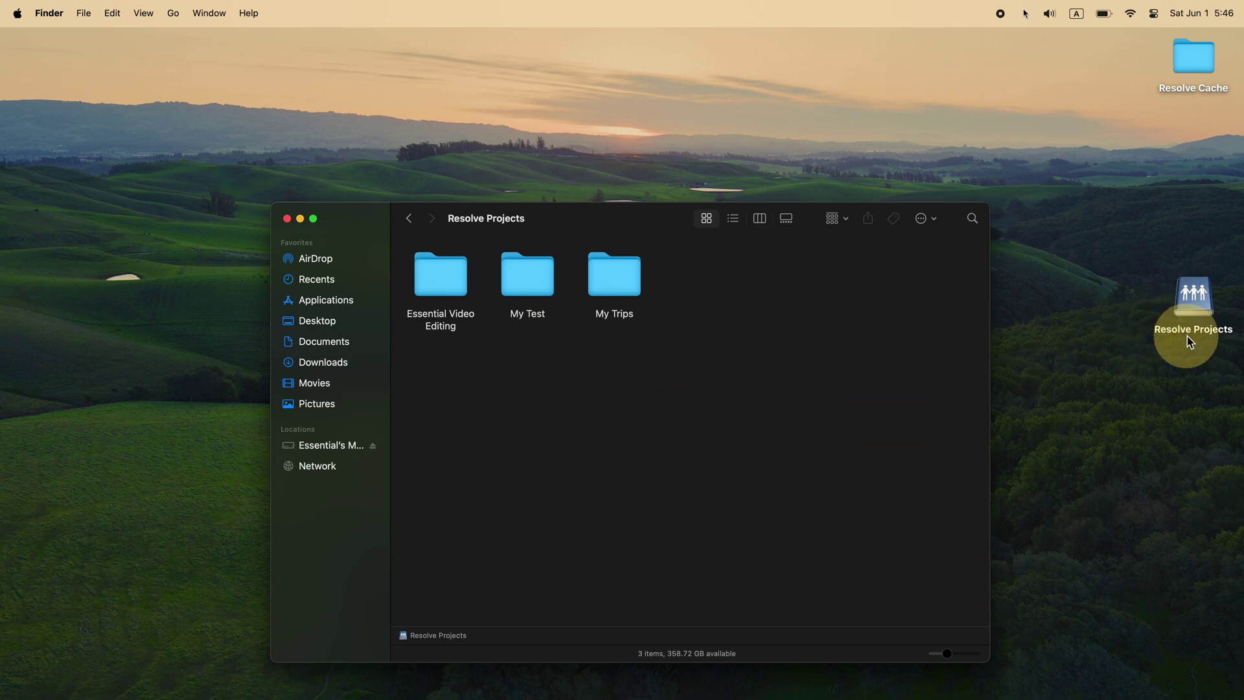
left_click(410, 219)
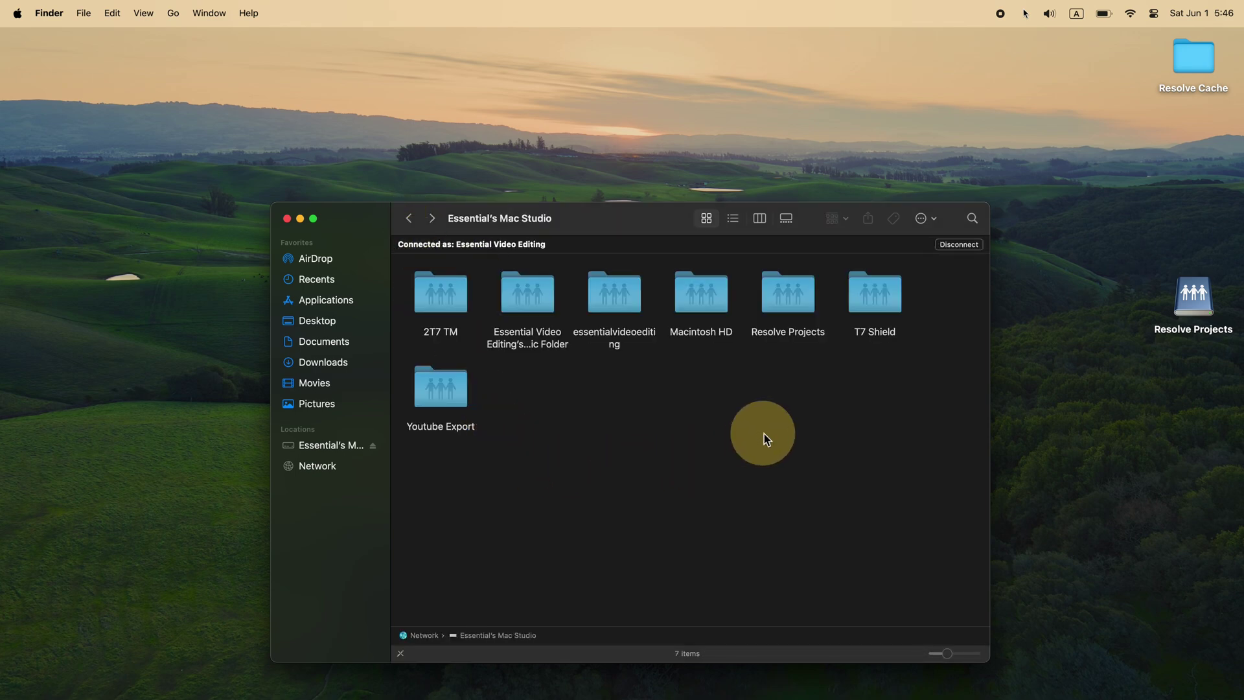
double_click(872, 299)
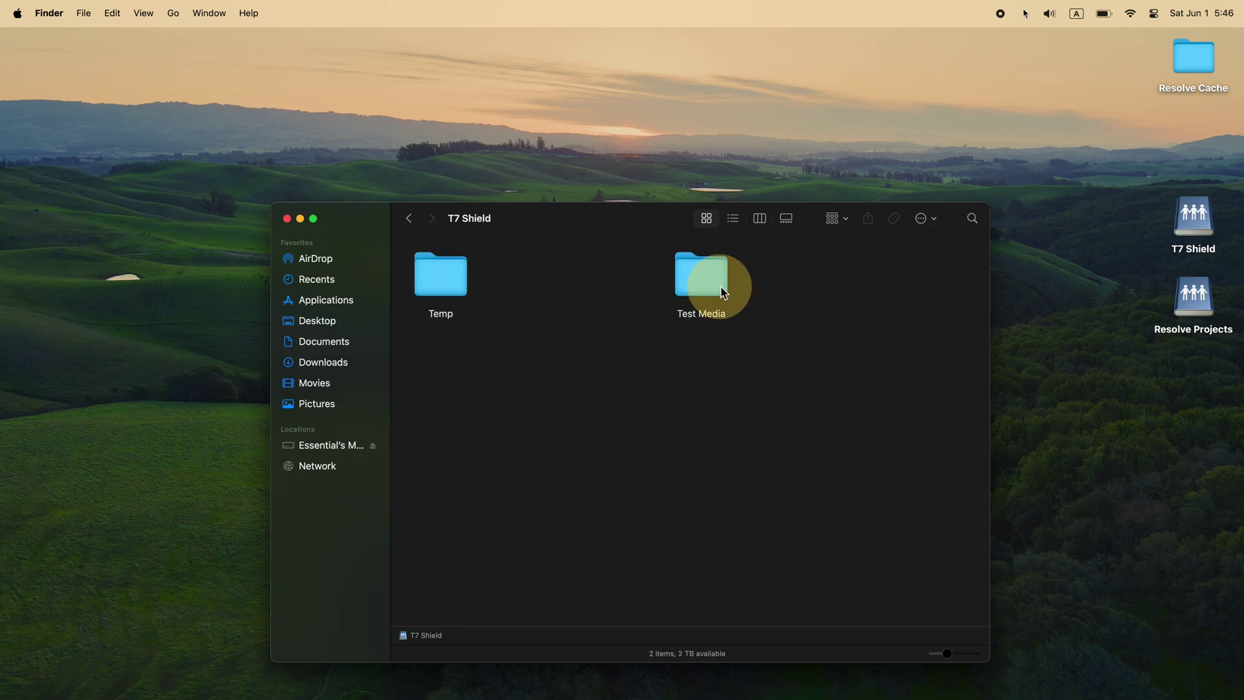
left_click(410, 221)
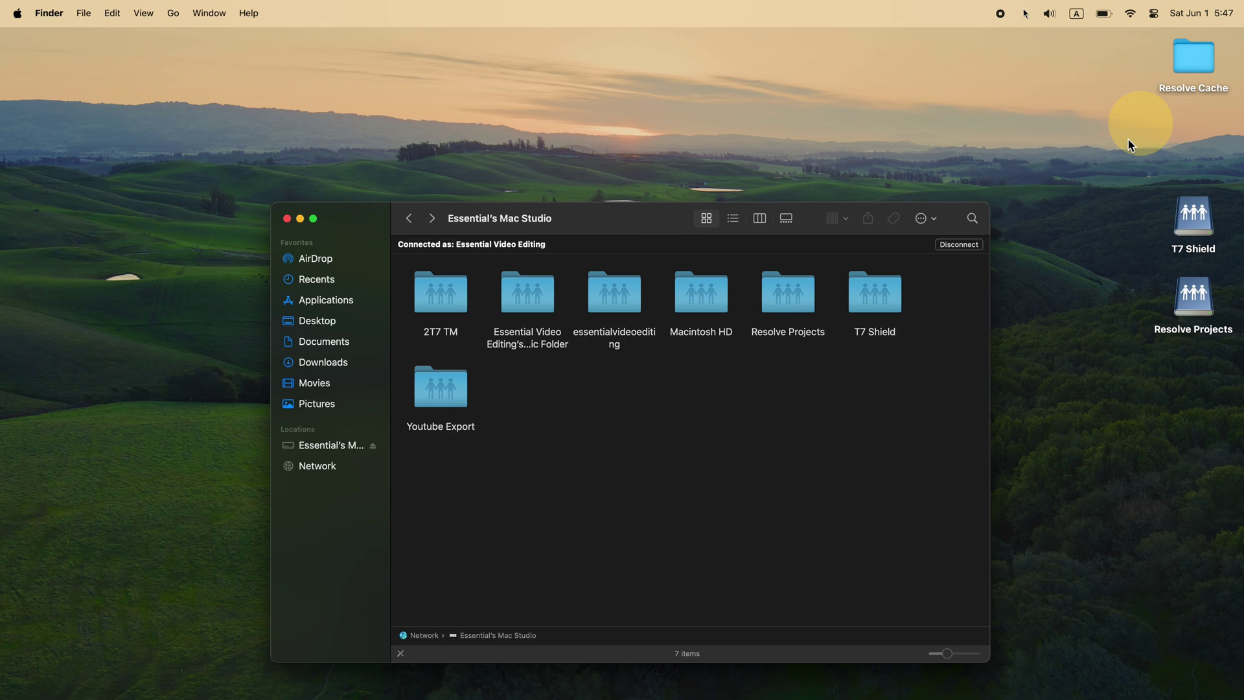
key("super+w")
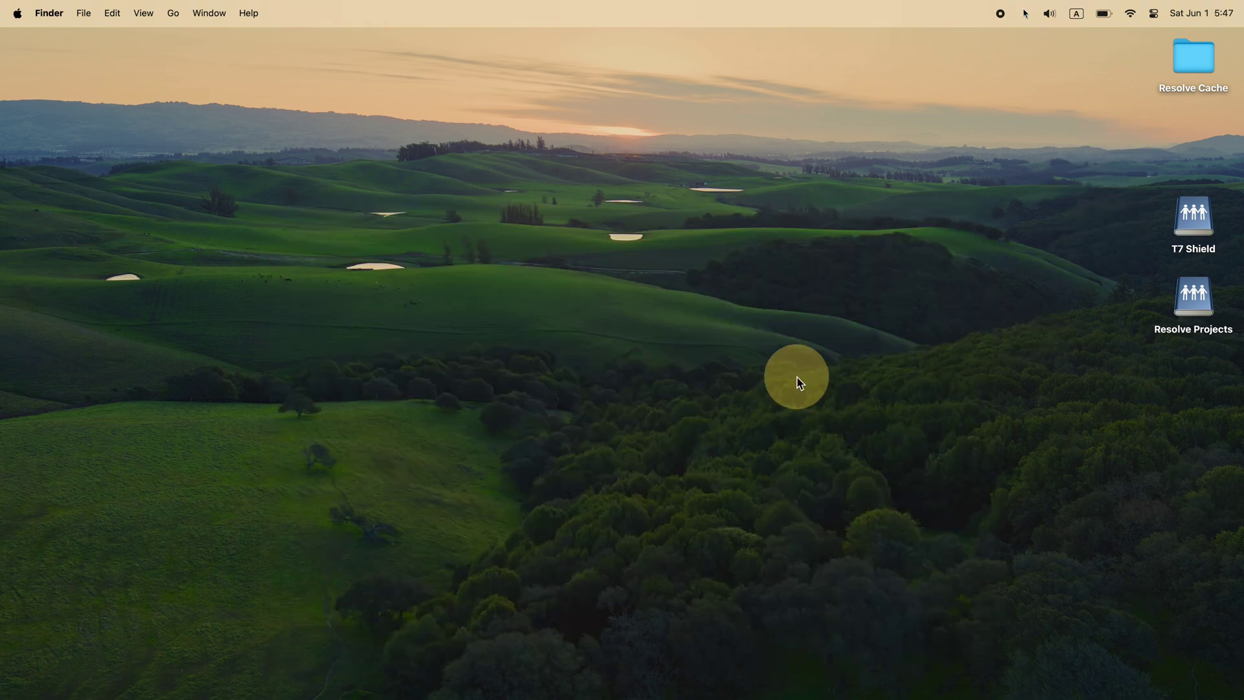
Step: Launch Resolve, connect the Resolve Projects/My Test library from the Mac Studio share, and open Test
left_click(60, 279)
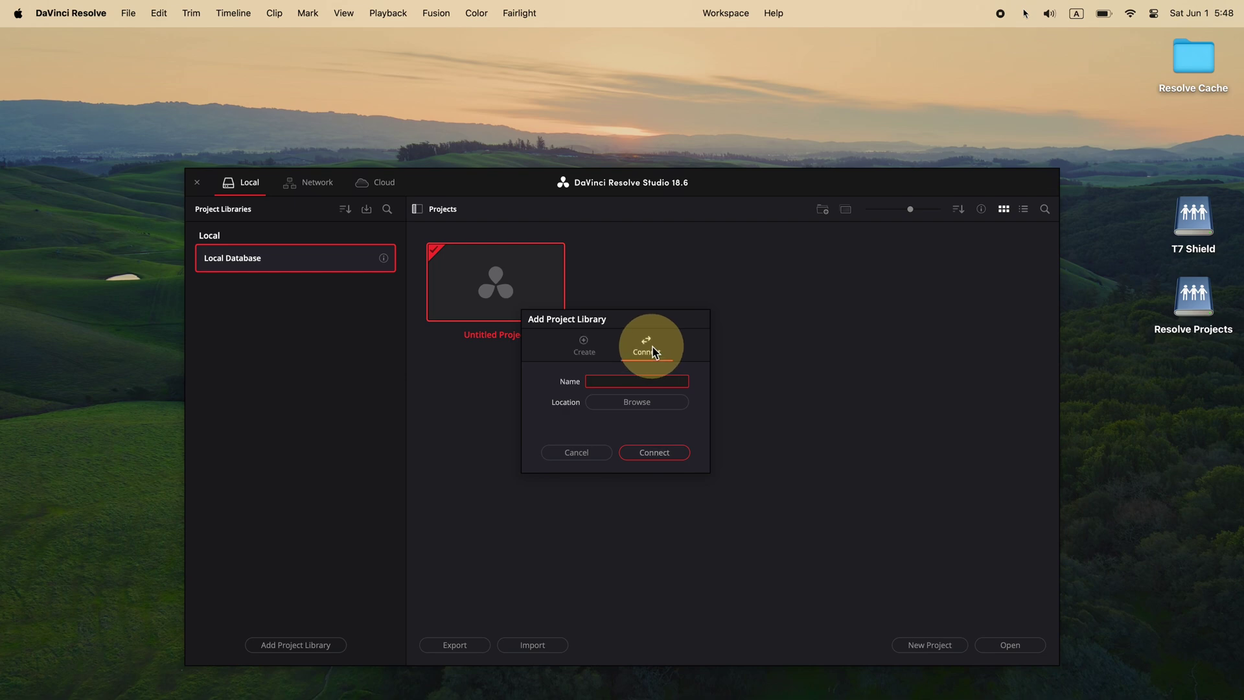
left_click(631, 403)
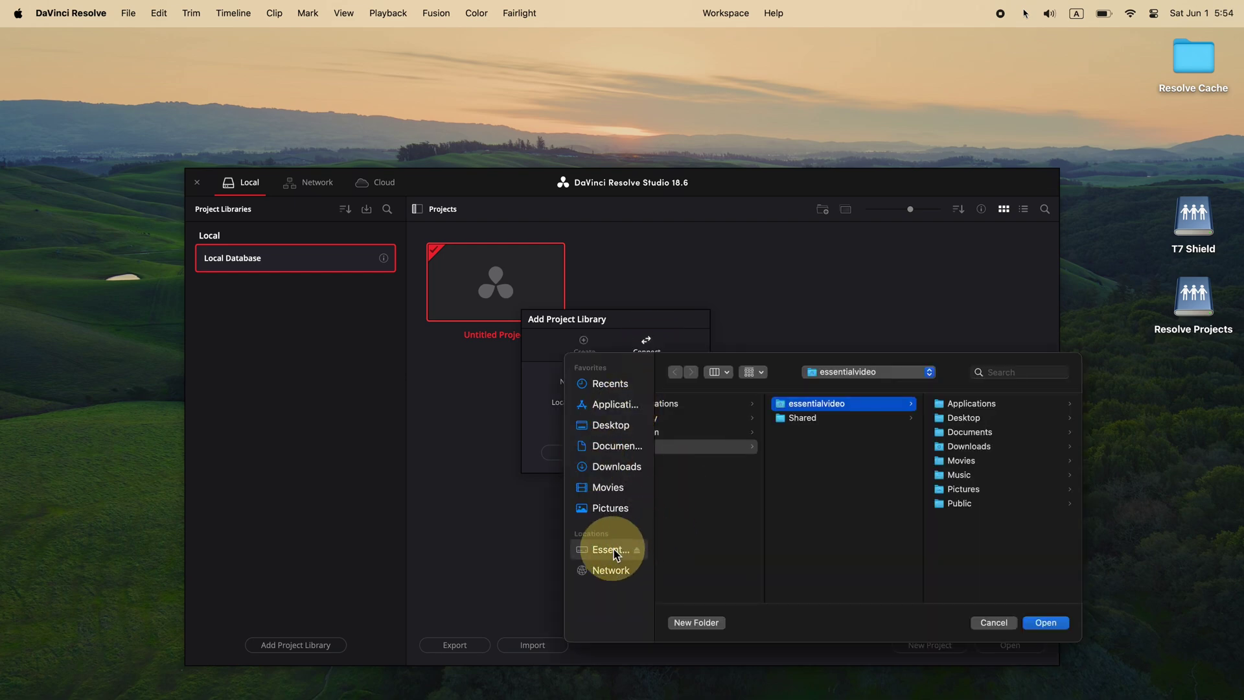
left_click(605, 550)
left_click(713, 559)
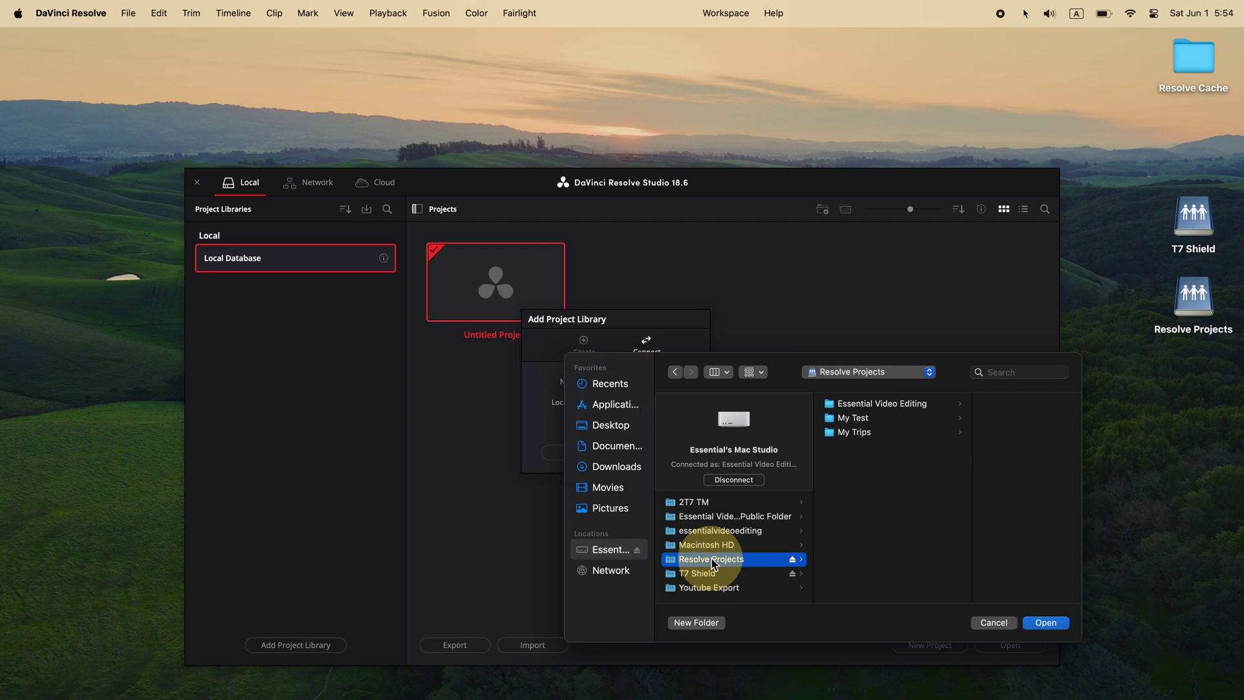
double_click(859, 424)
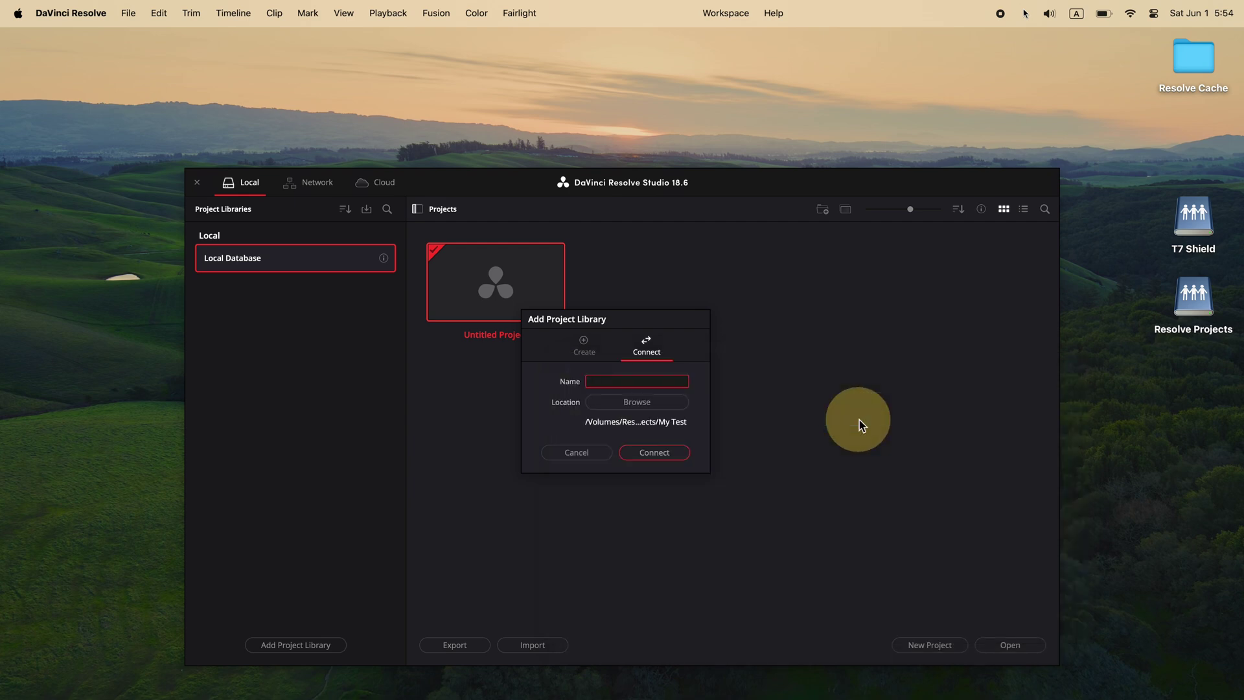
left_click(664, 382)
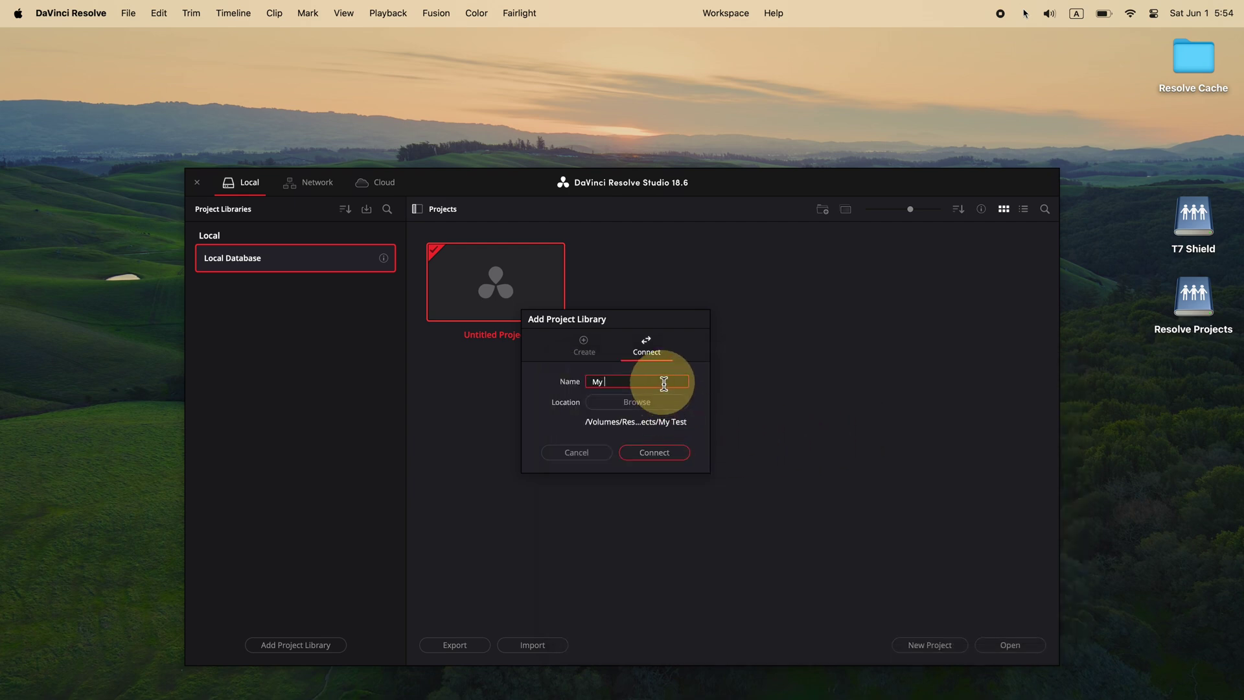
left_click(664, 454)
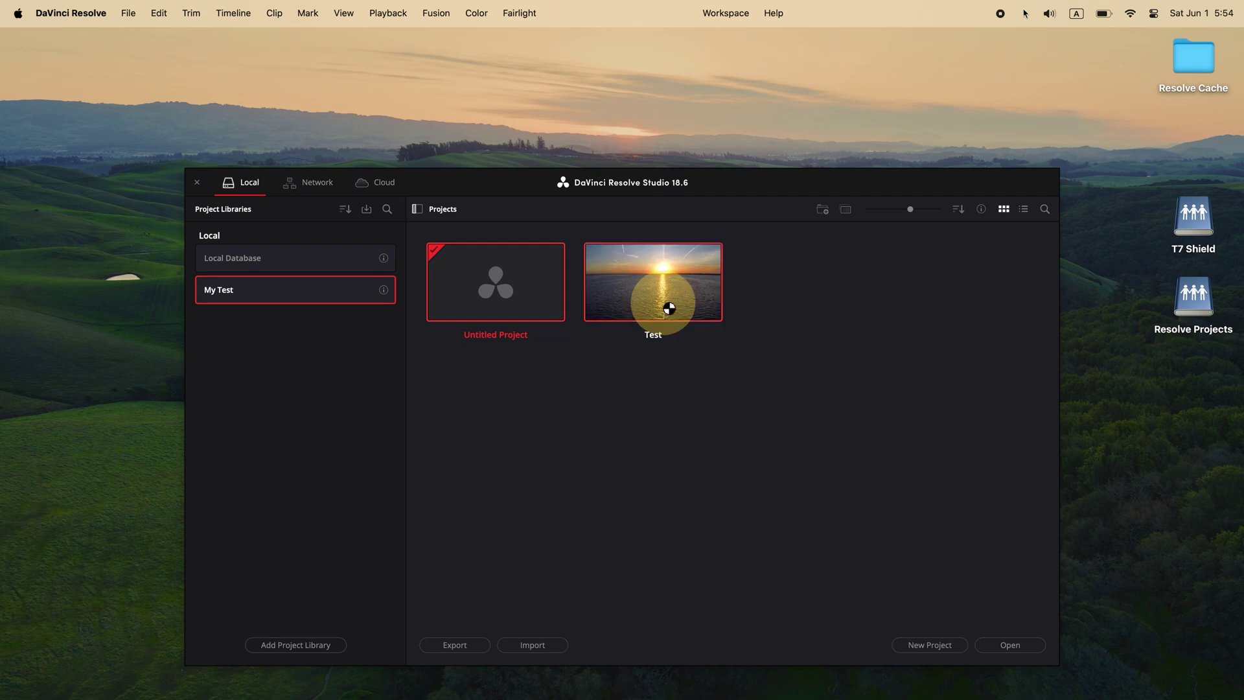
double_click(669, 308)
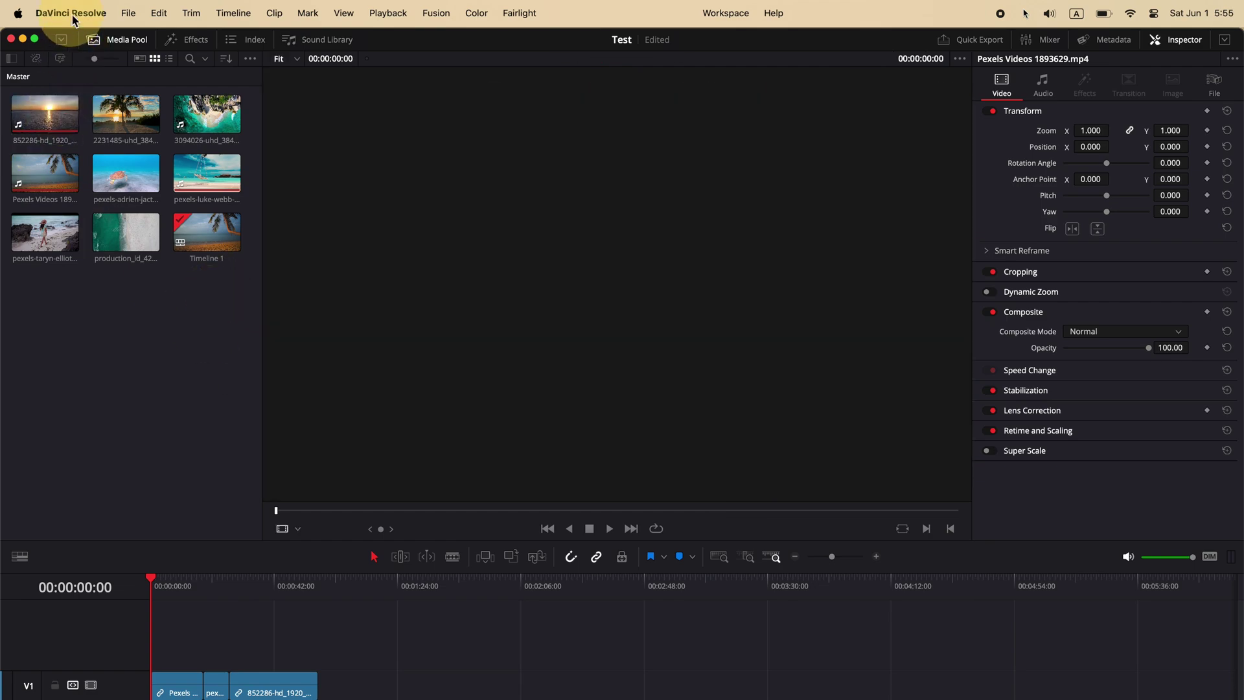
left_click(72, 14)
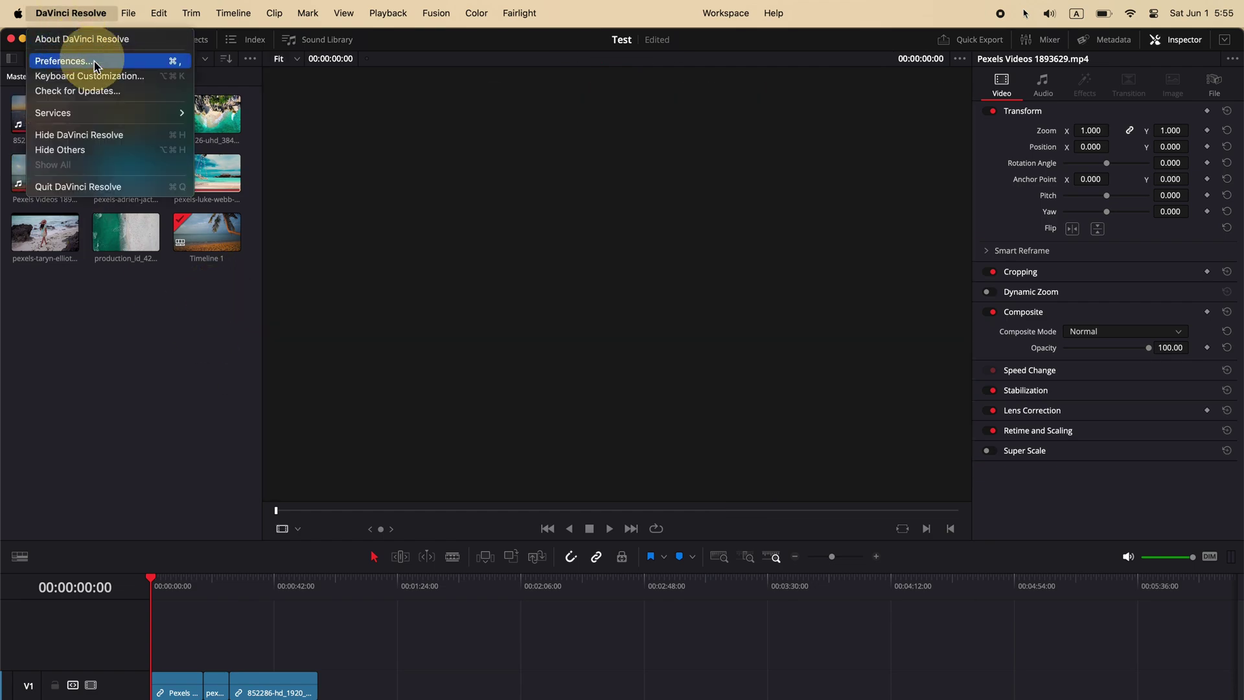
left_click(90, 61)
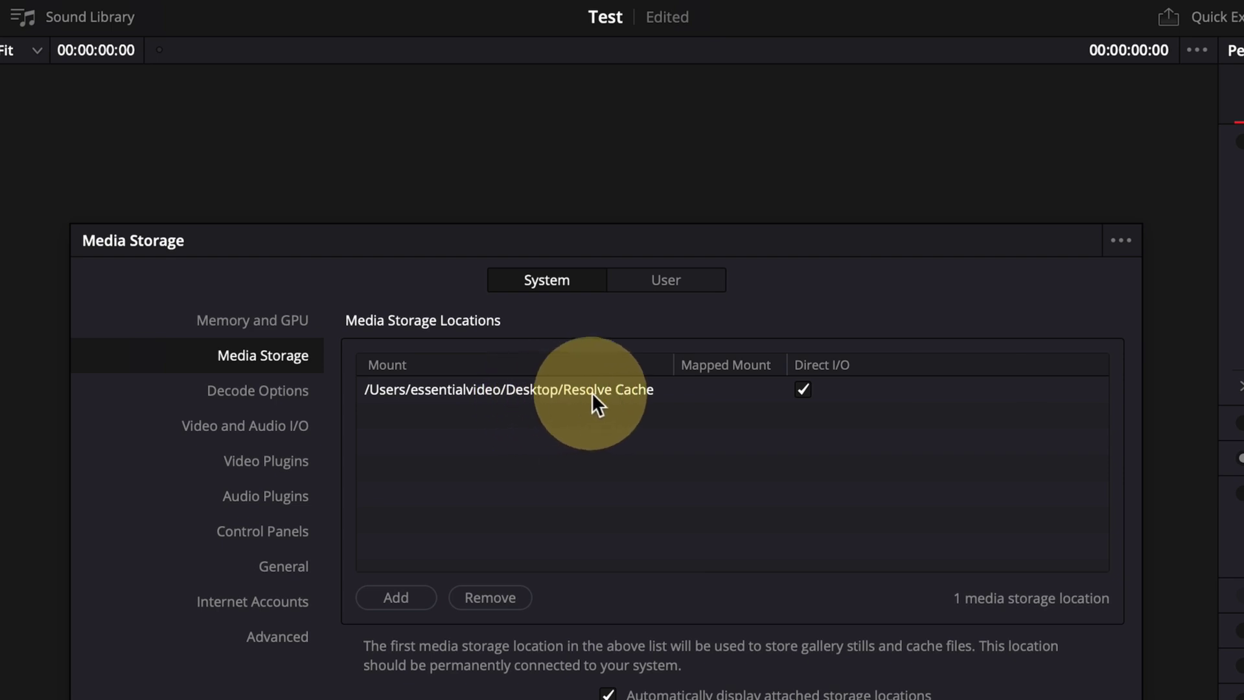
left_click(670, 282)
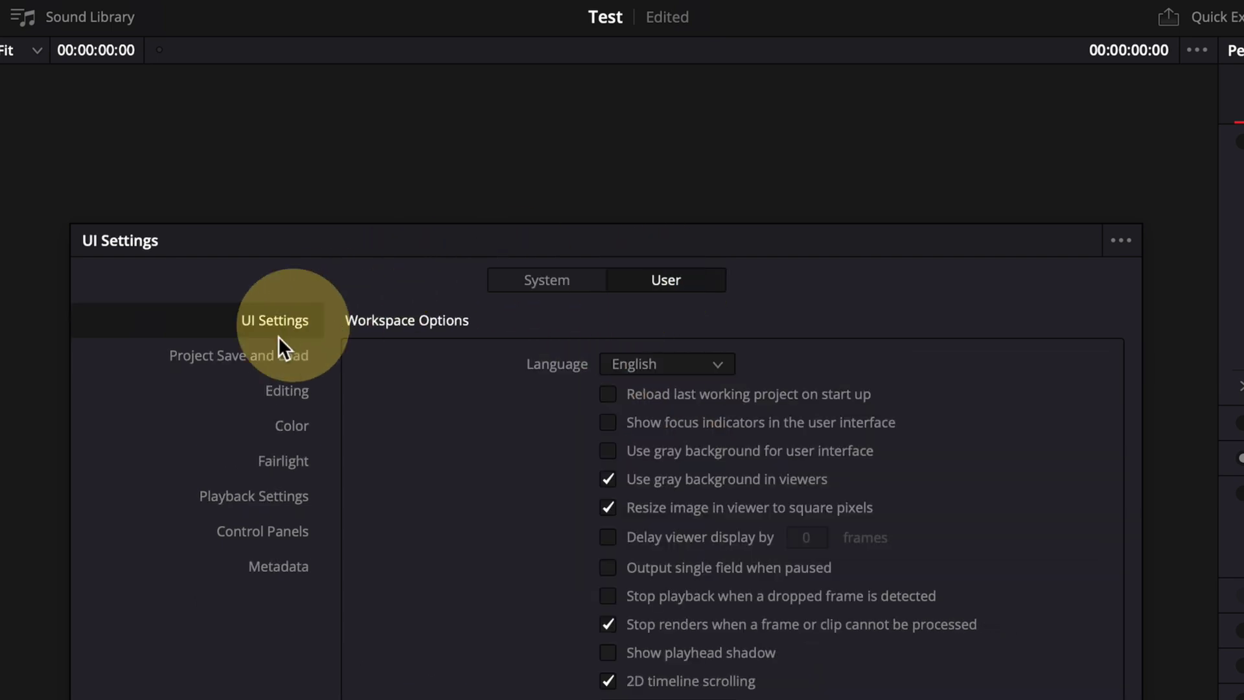
left_click(271, 356)
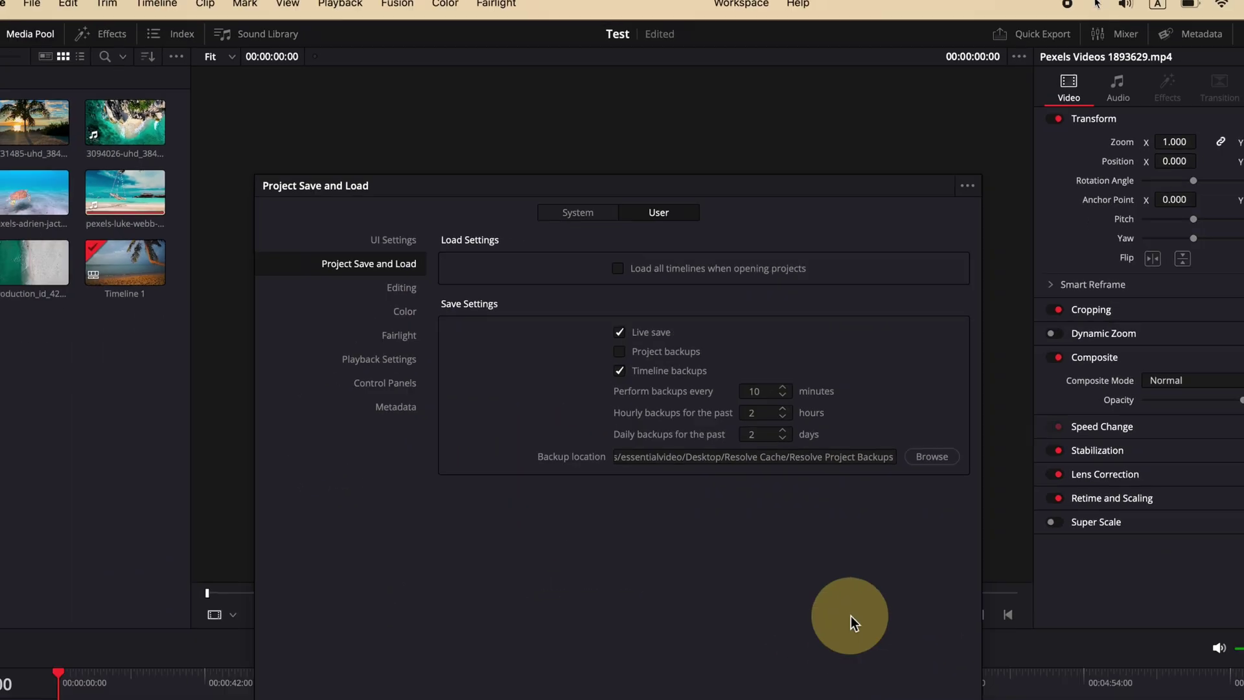
left_click(800, 656)
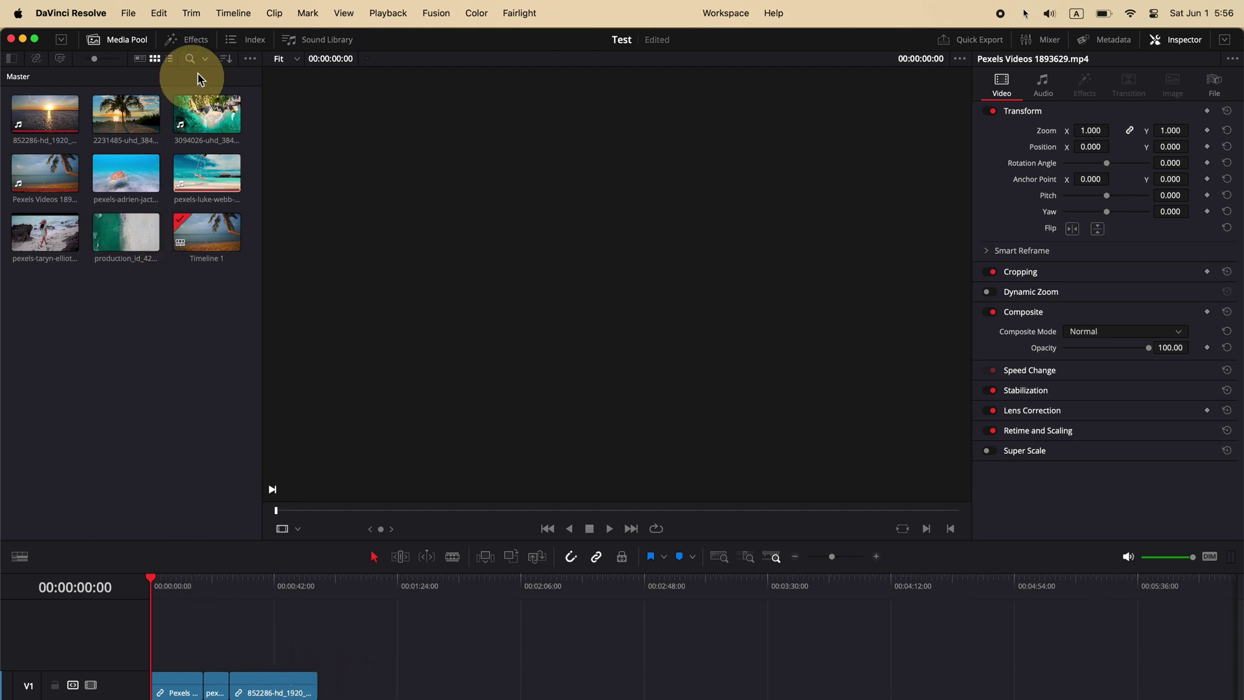
Step: Add a Text+ title on V2 above the clips reading 'Vacation'
left_click(195, 40)
left_click(45, 128)
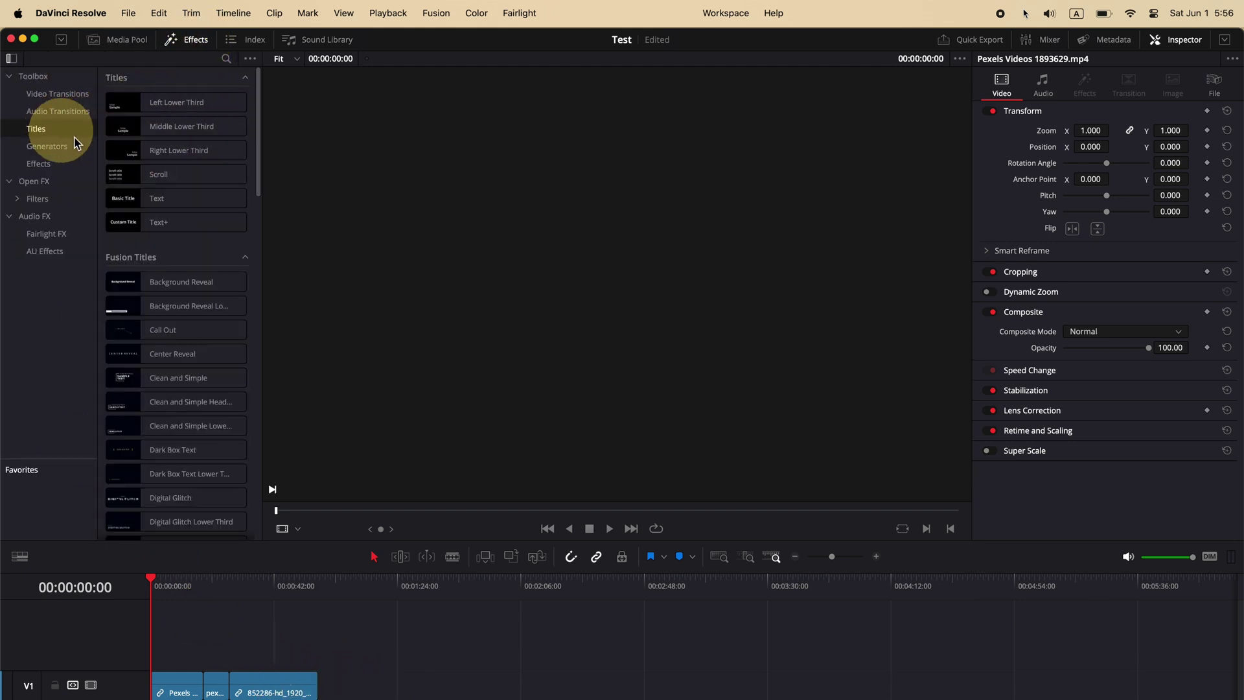
left_click_drag(127, 237, 161, 659)
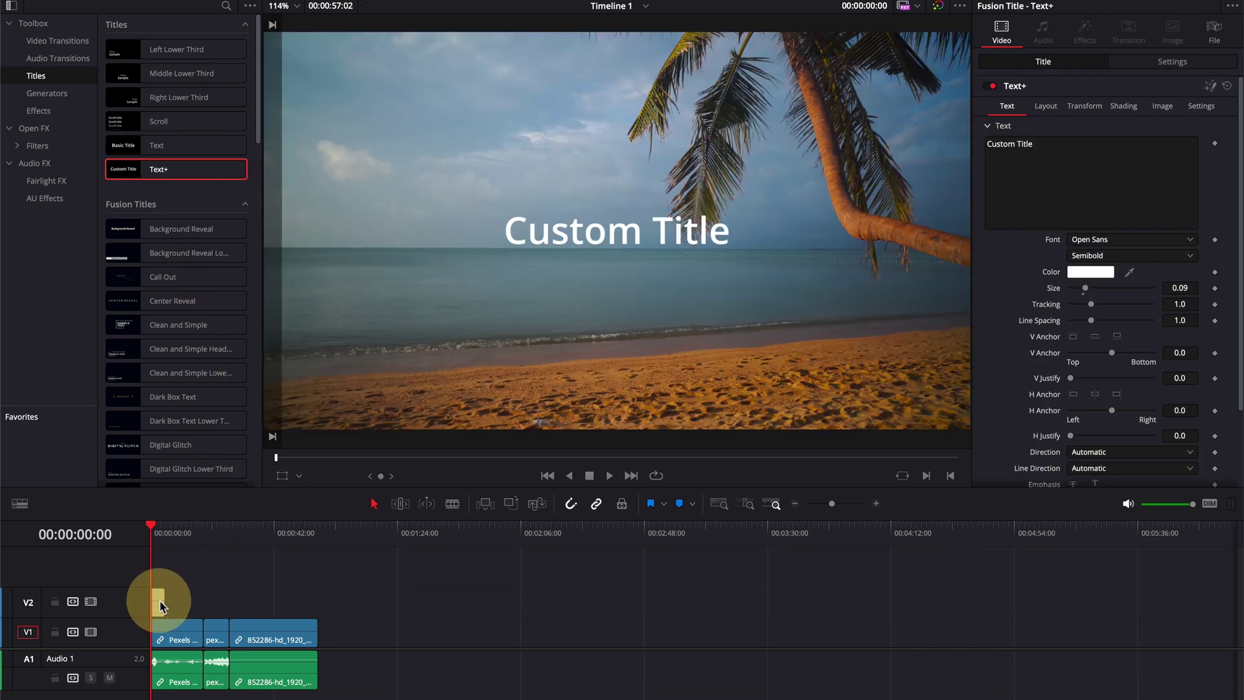
triple_click(1039, 144)
key("BackSpace")
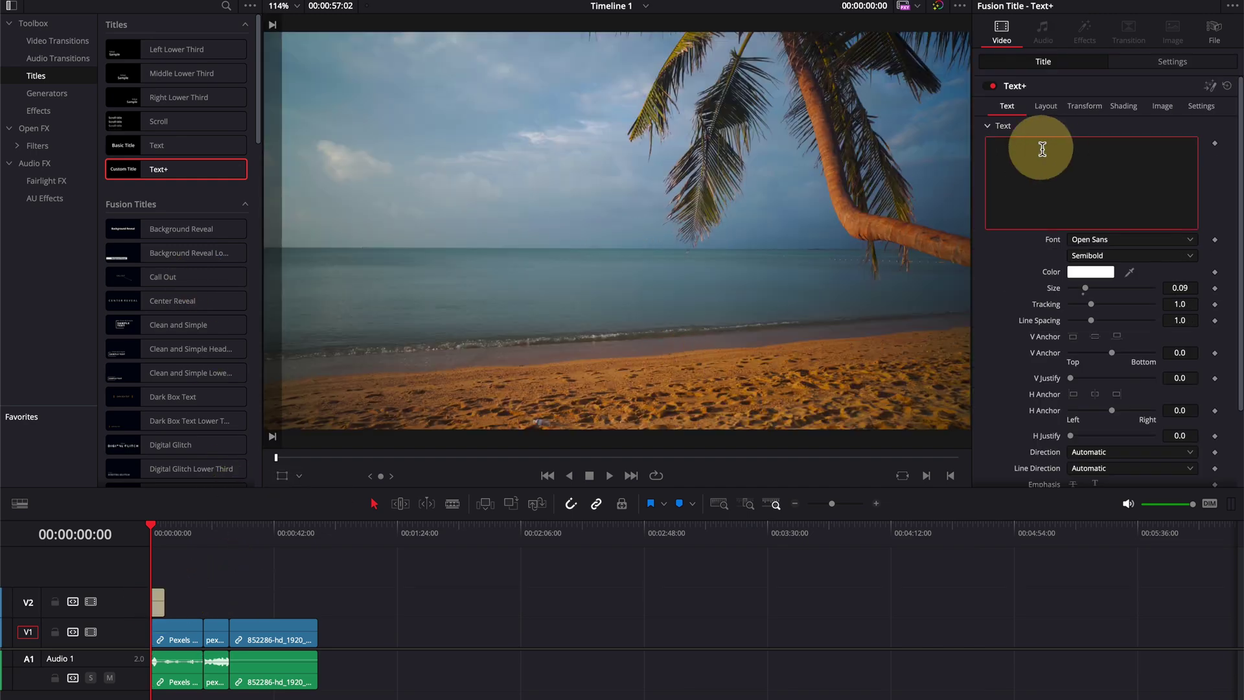
type("Vacation")
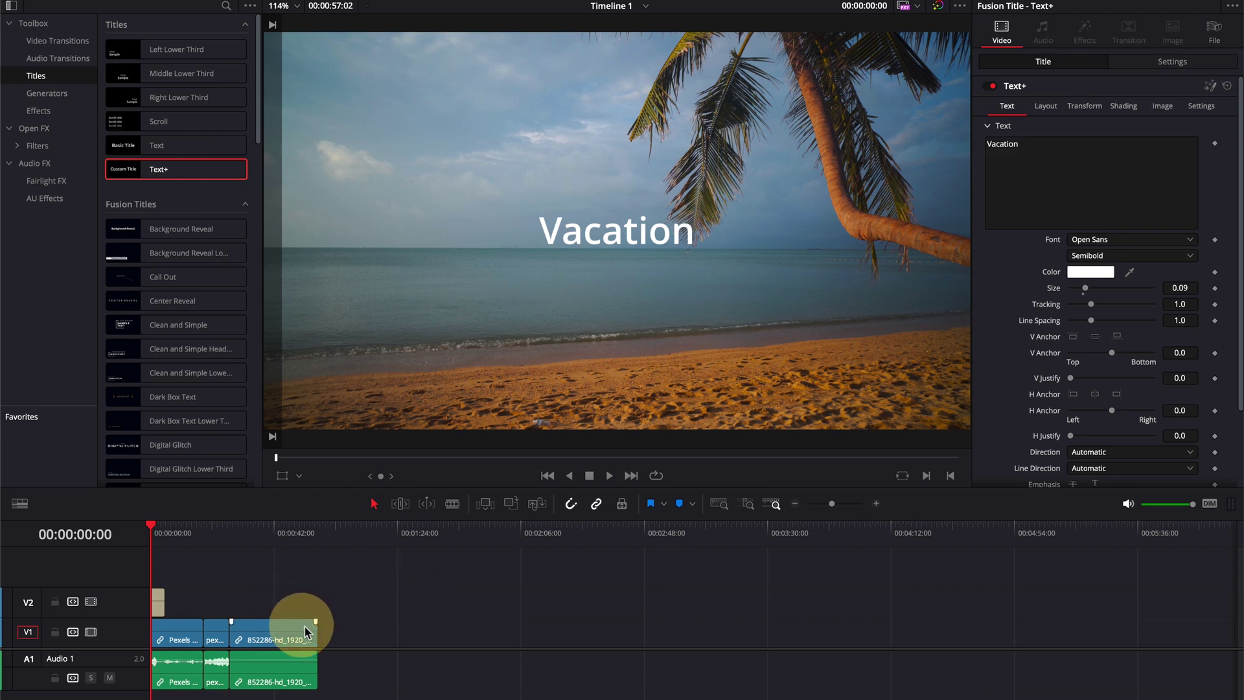
Step: Trim the last and first clips and ripple-delete the gap so the timeline ends at 35:02
left_click_drag(313, 633, 275, 639)
left_click(197, 639)
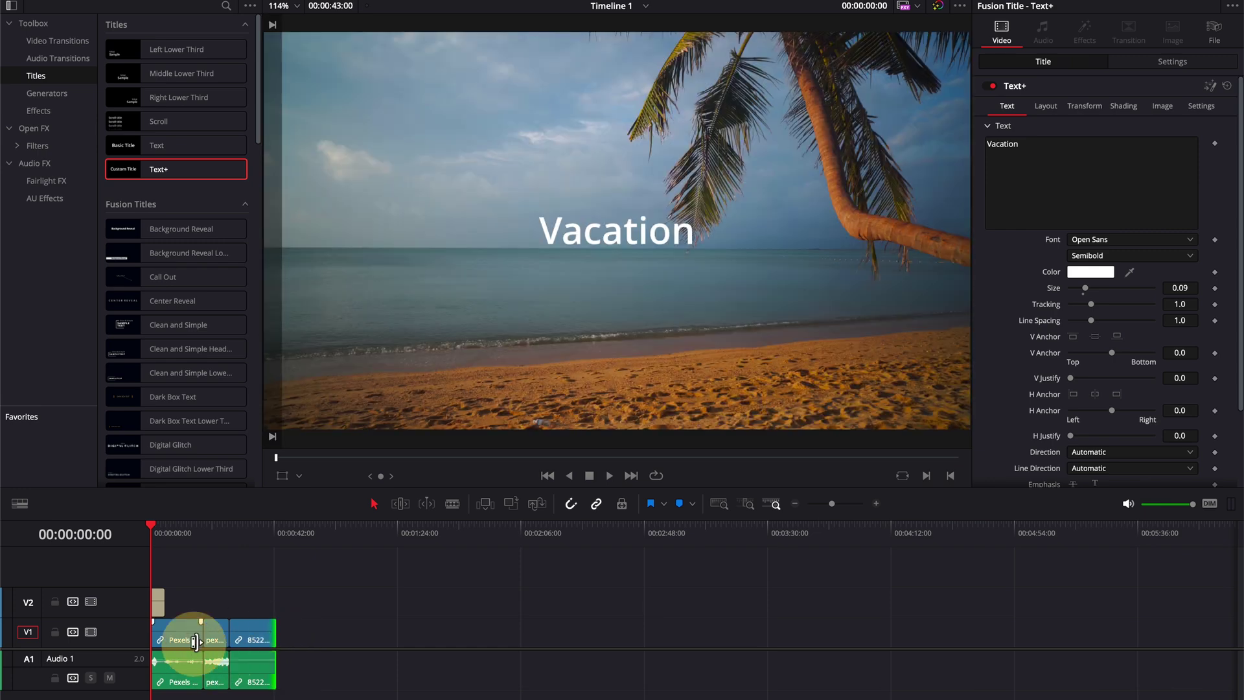
left_click_drag(198, 639, 174, 639)
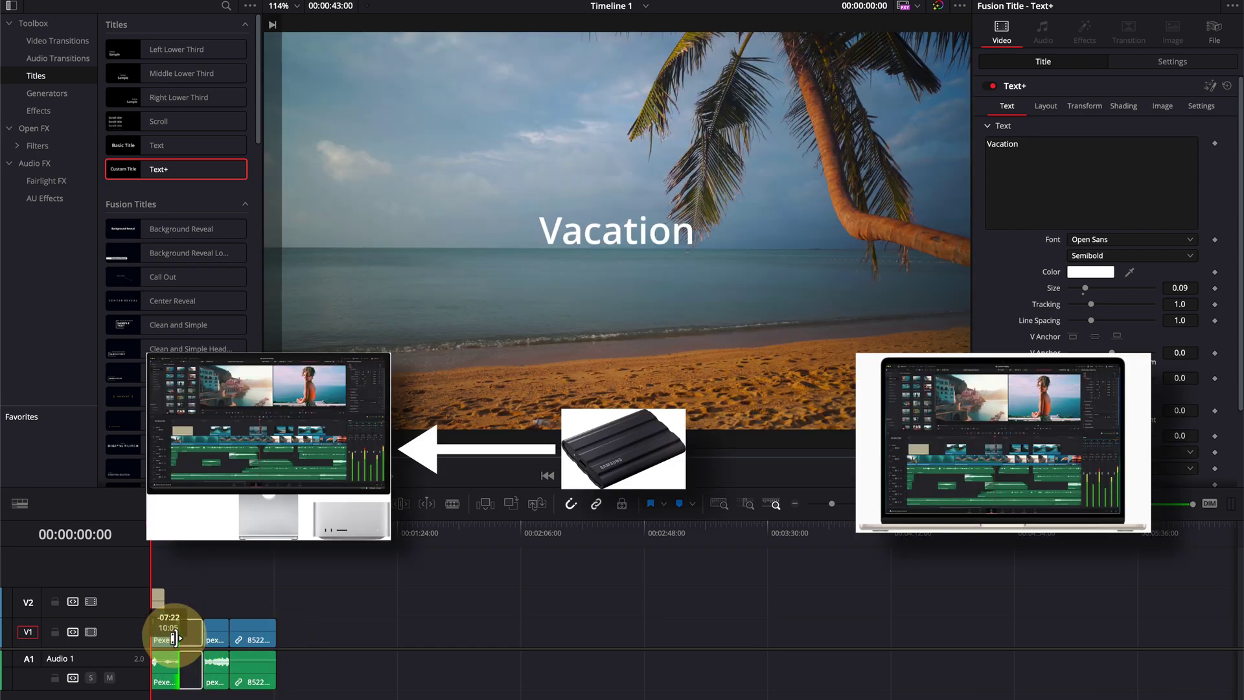
left_click(197, 638)
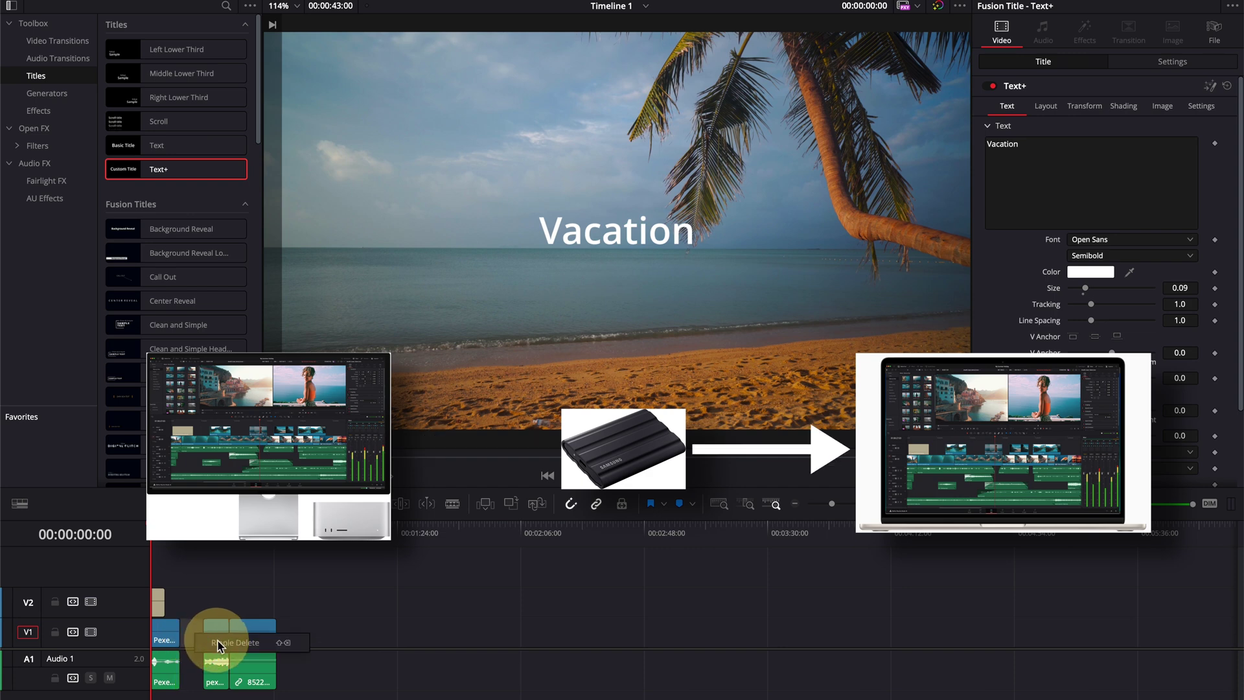
left_click(217, 642)
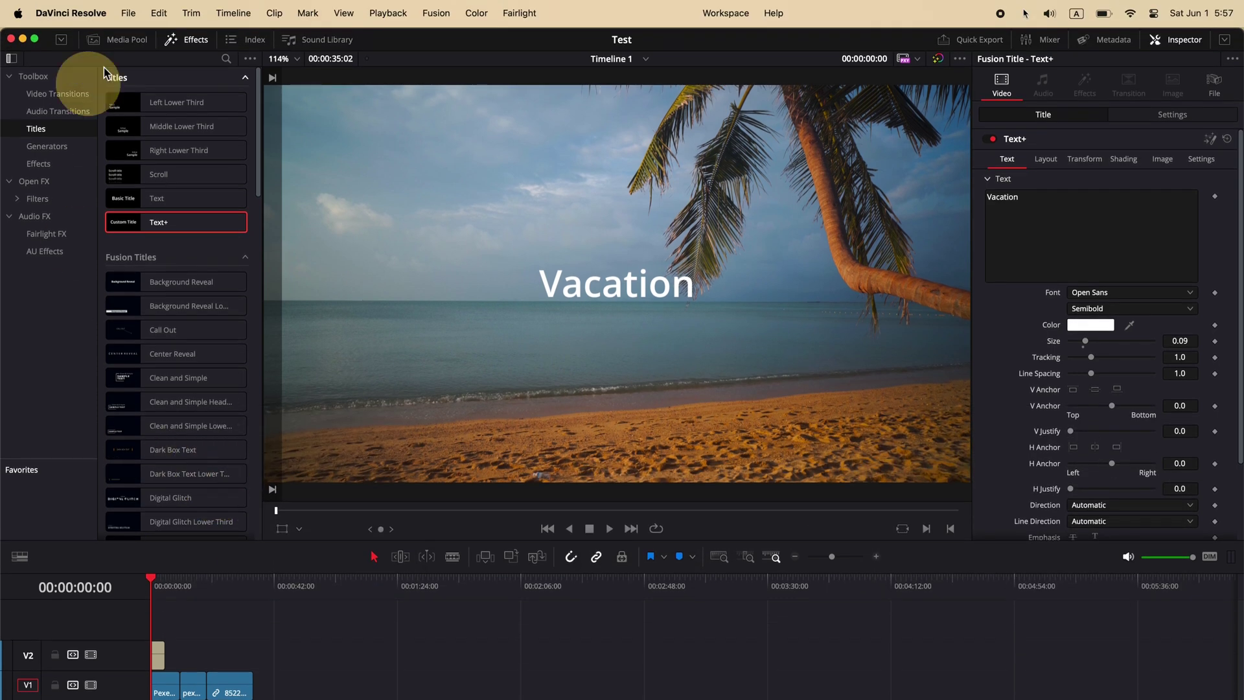
left_click(45, 13)
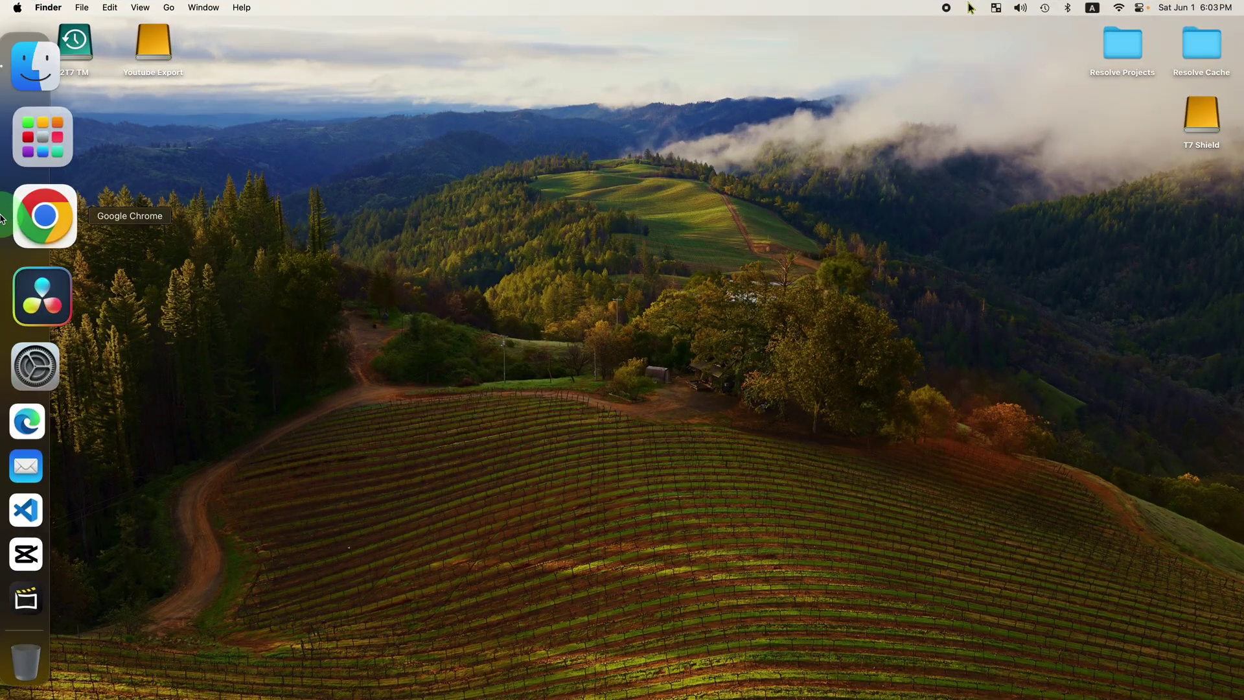
Step: Relaunch Resolve, reopen the Test project, and play the timeline with its Vacation title
left_click(42, 296)
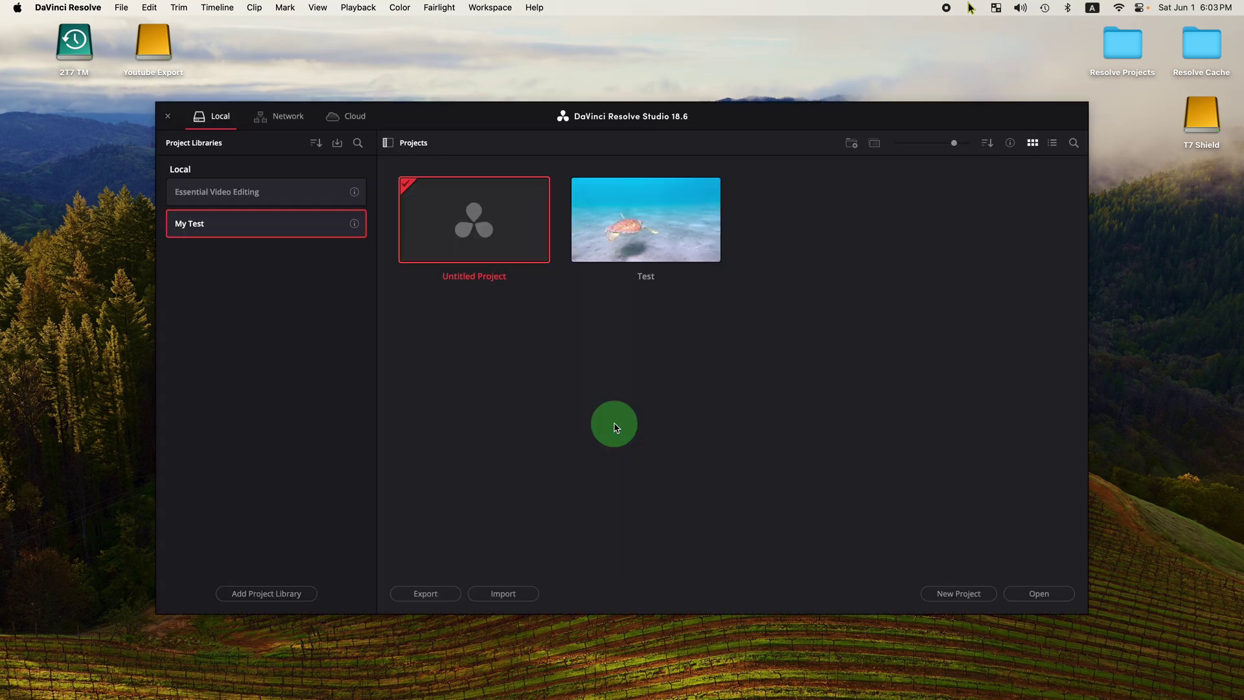
double_click(650, 230)
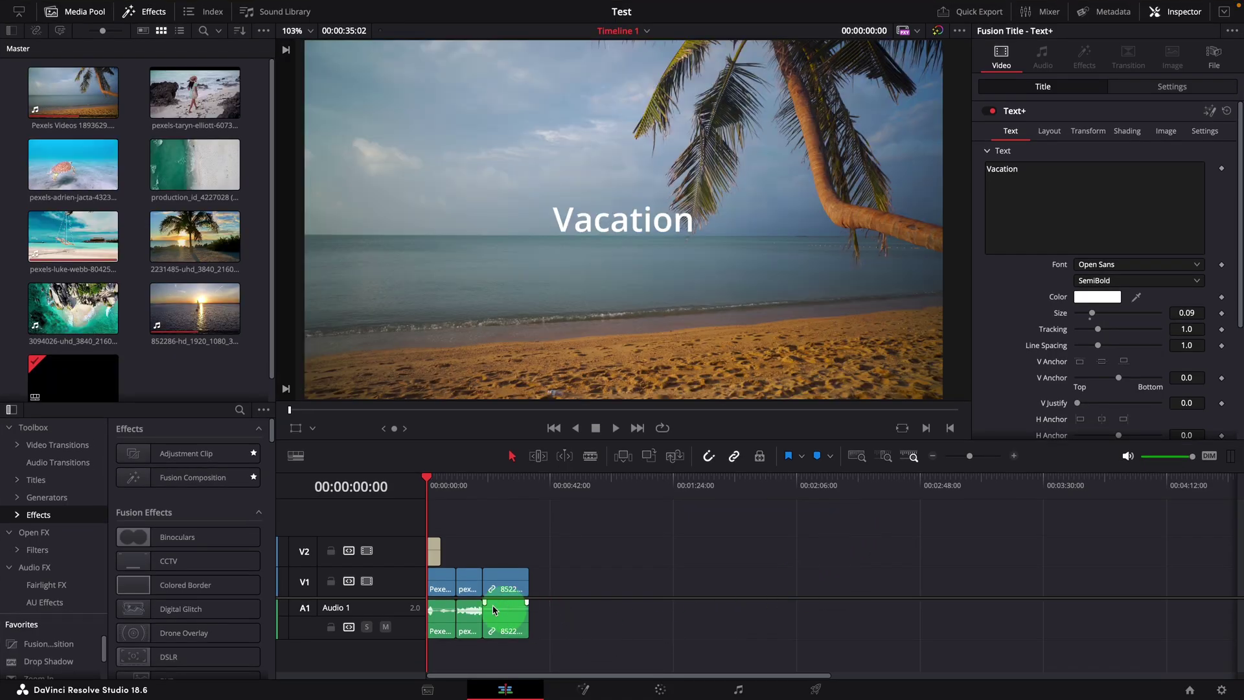
left_click(446, 554)
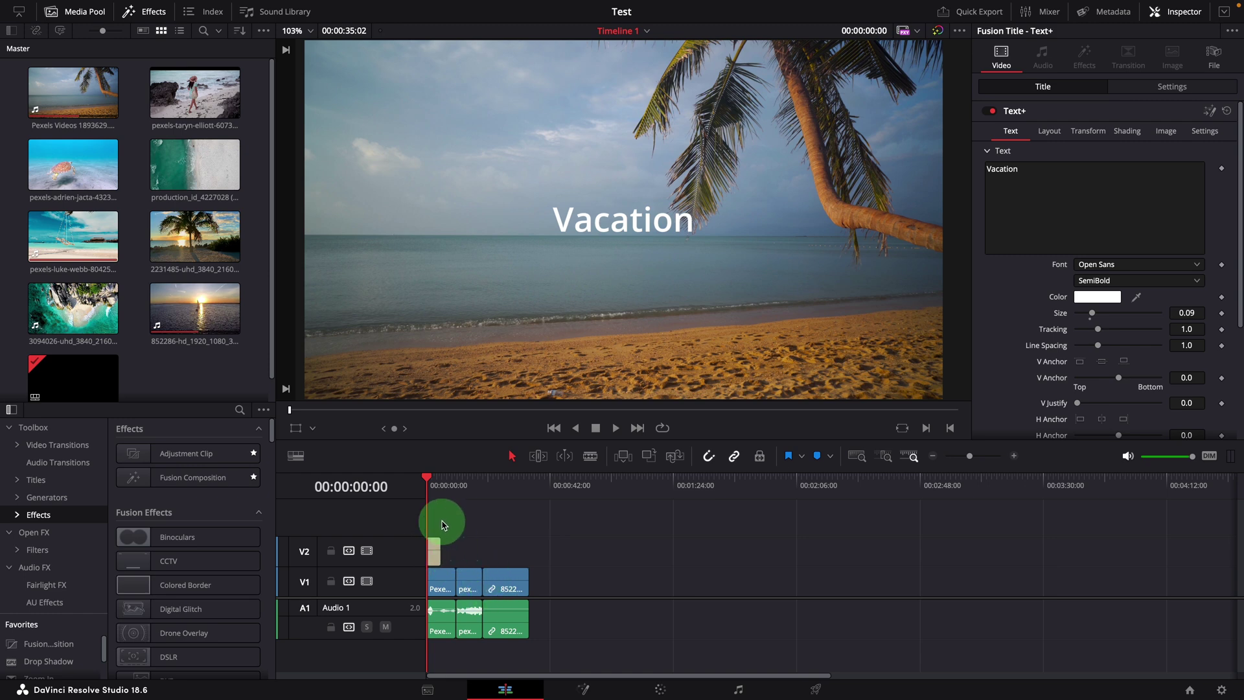
key("space")
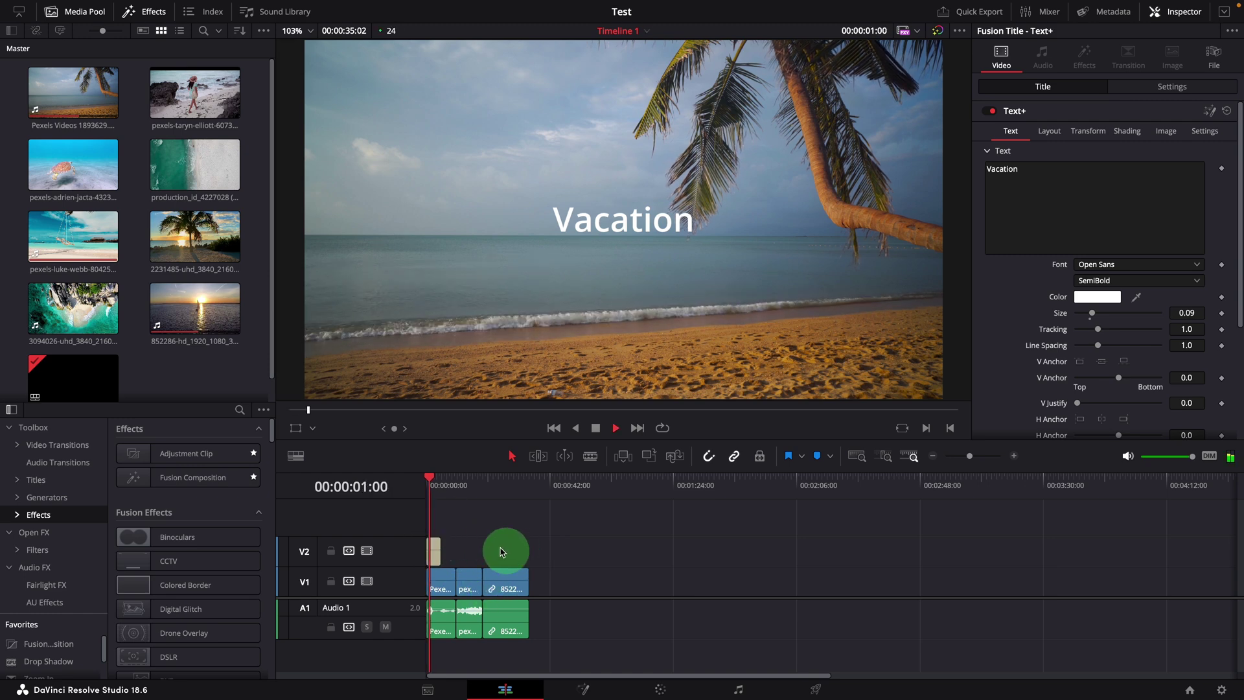